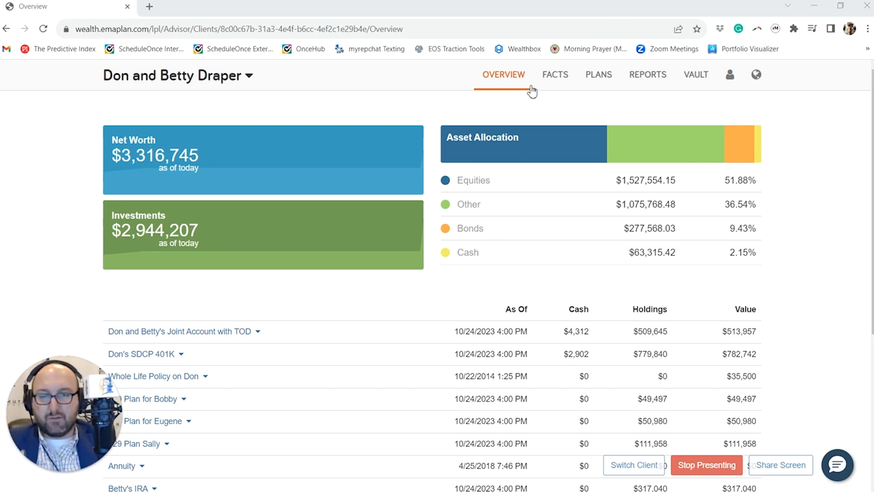
Step: Add a new plan named ROTH Conversions to the client's plans
click(598, 79)
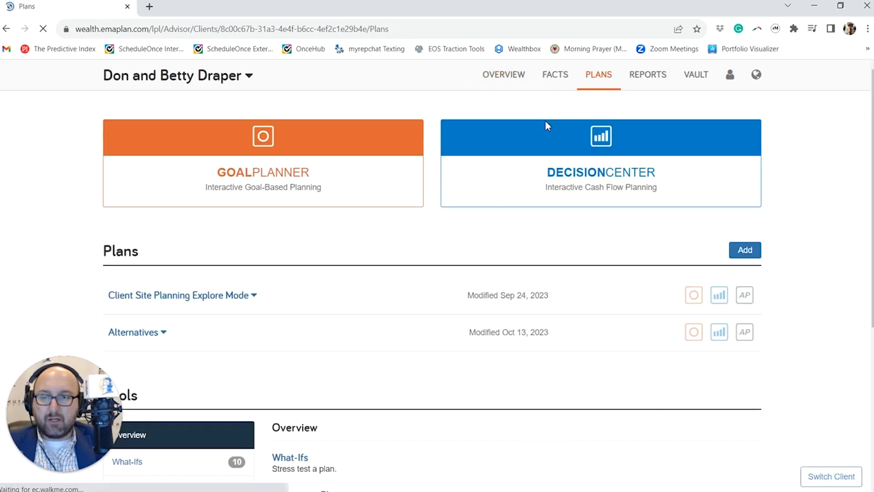
click(738, 251)
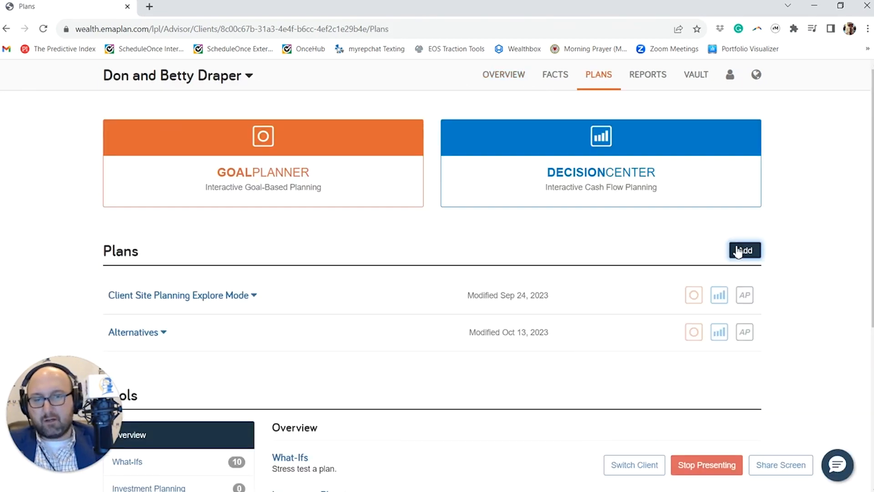
text(RO)
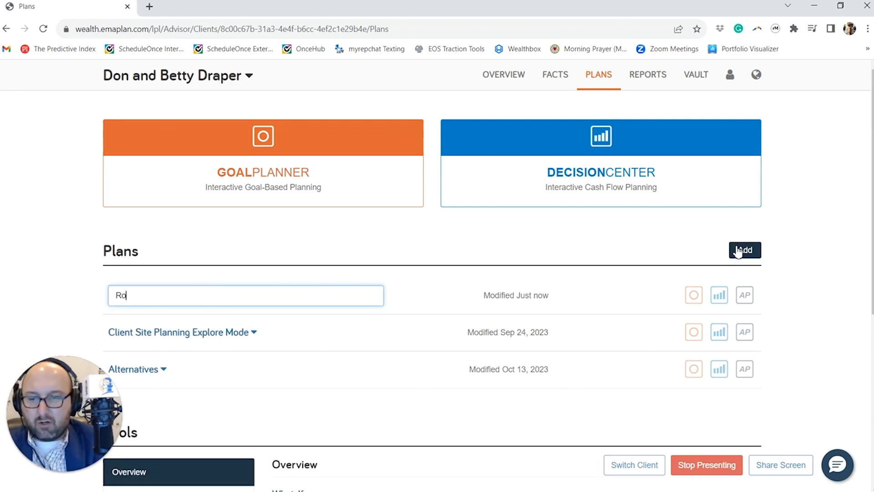
key(BackSpace)
text(OTH Conversions)
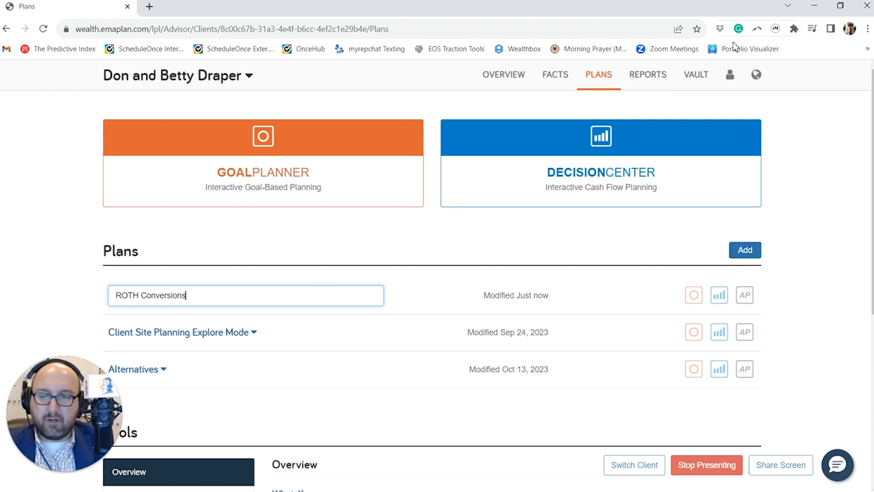
click(409, 258)
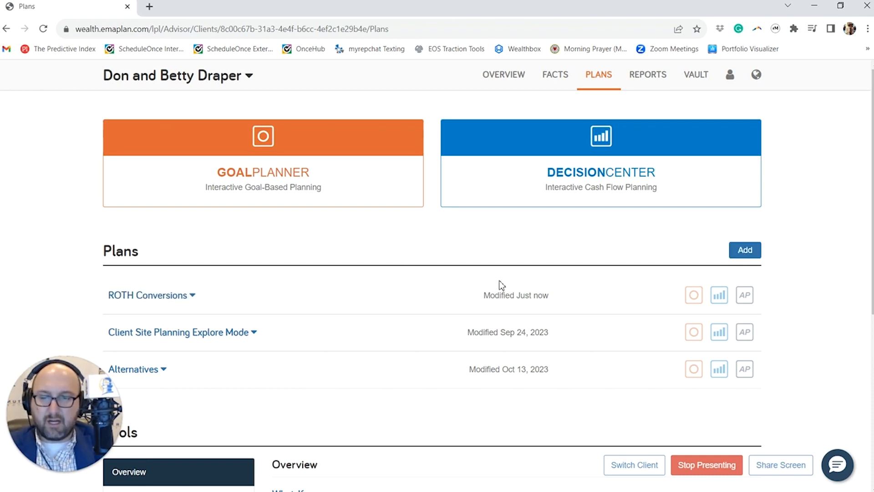
Step: Open the ROTH Conversions plan in Advanced Planning and add a new Transfer fact of type Roth Conversion
click(741, 302)
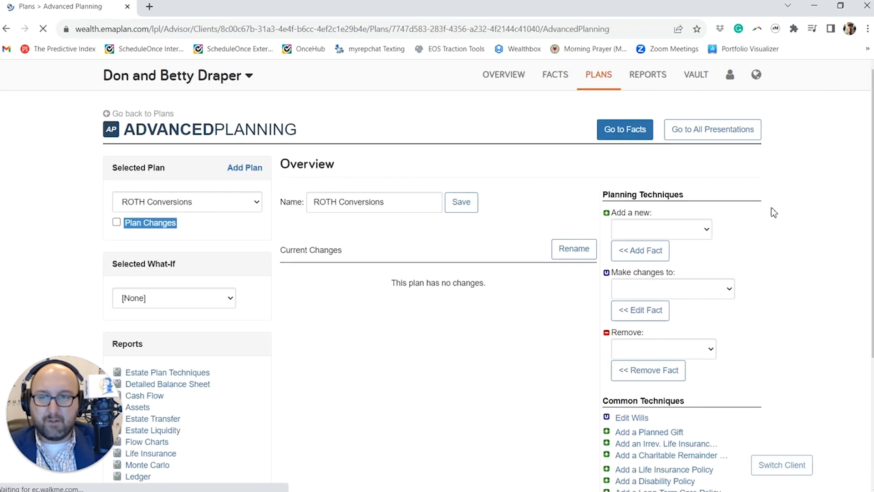
click(708, 233)
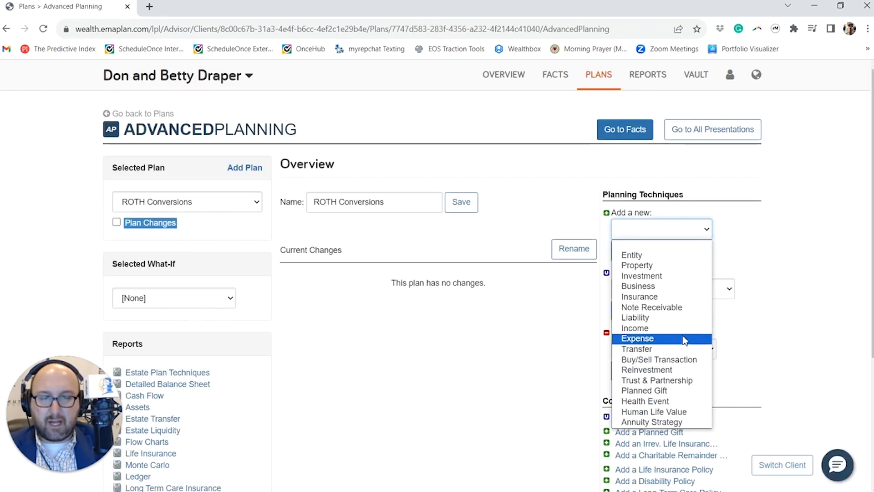
click(684, 349)
click(693, 250)
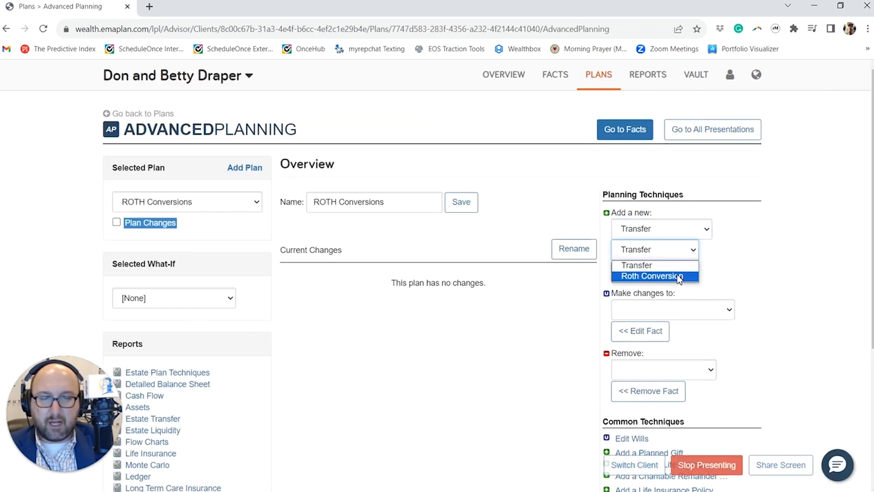
click(678, 277)
click(657, 275)
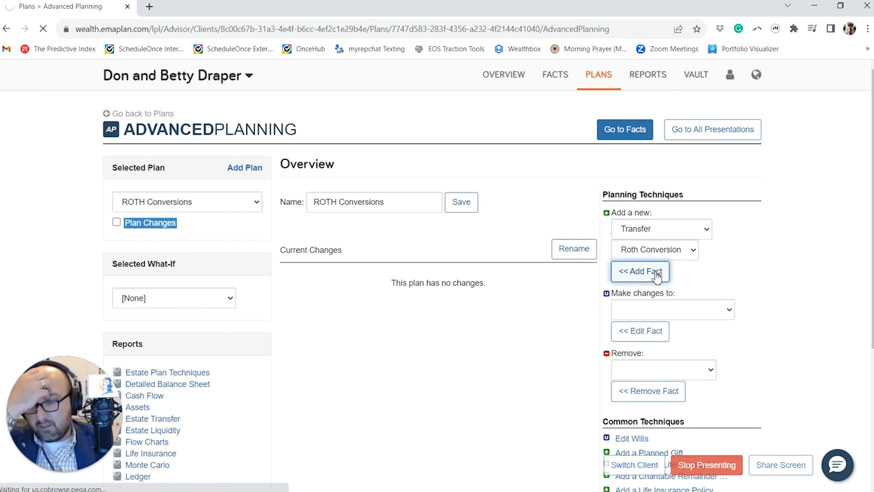
Step: Name the conversion "Roth Conversion" plus the husband's first name and set it to end after a duration of 15 years
click(522, 246)
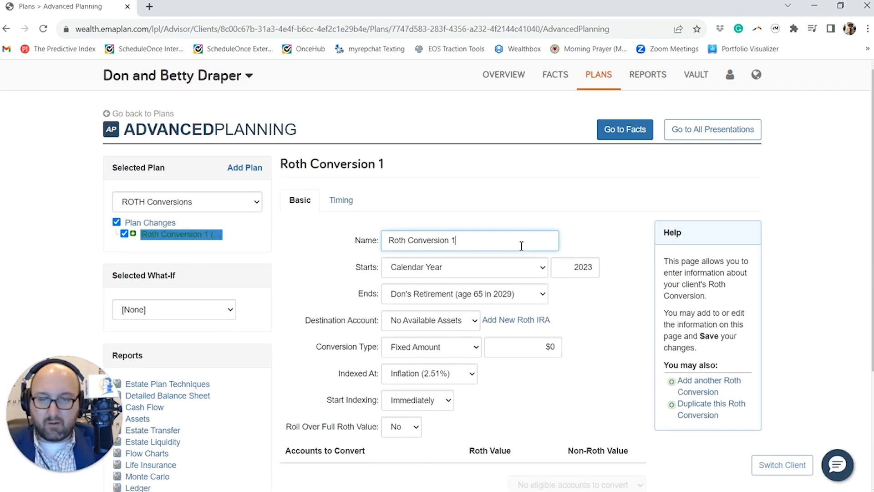
key(BackSpace)
text(Don)
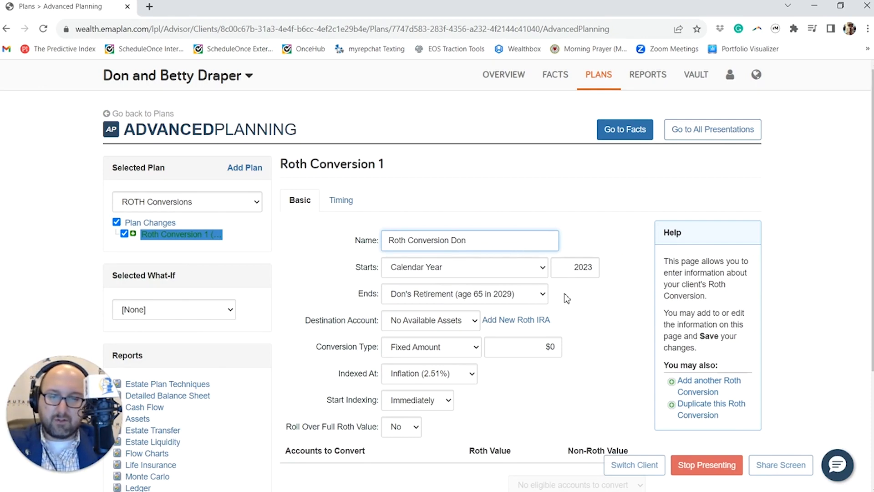
click(521, 294)
click(464, 424)
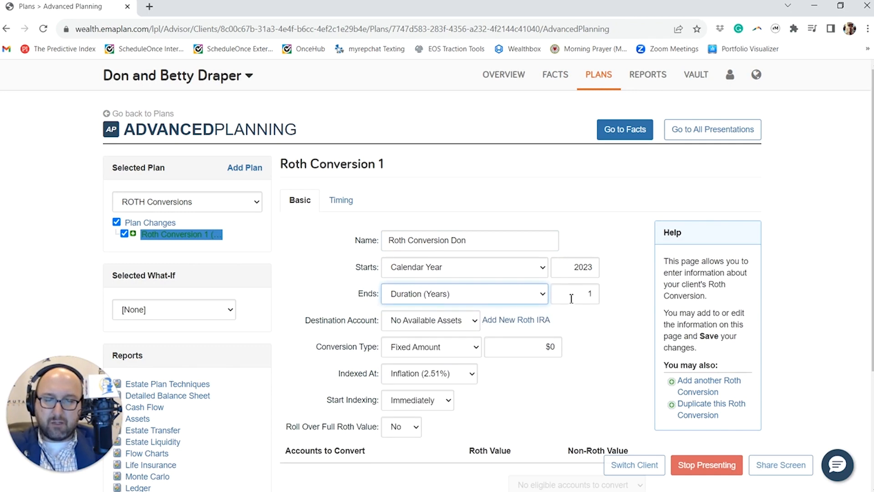
click(585, 294)
text(15)
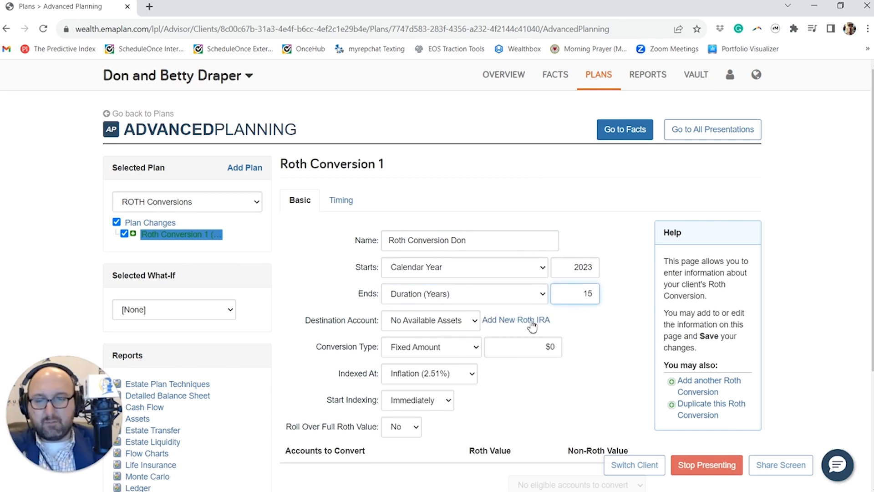
click(520, 405)
Step: Create a destination Roth IRA named "Roth IRA" plus the husband's first name, with pre- and post-retirement growth at Beratung Balanced (7.35%)
mouse_move(456, 328)
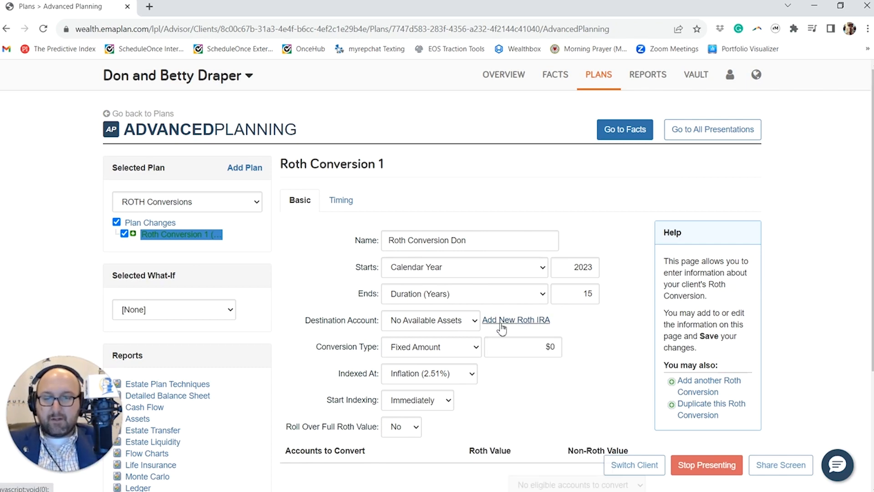
click(502, 327)
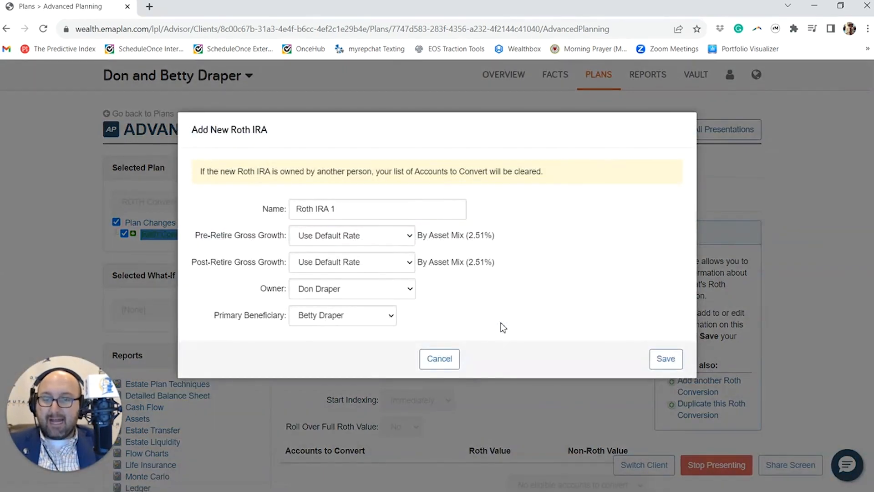
double_click(335, 210)
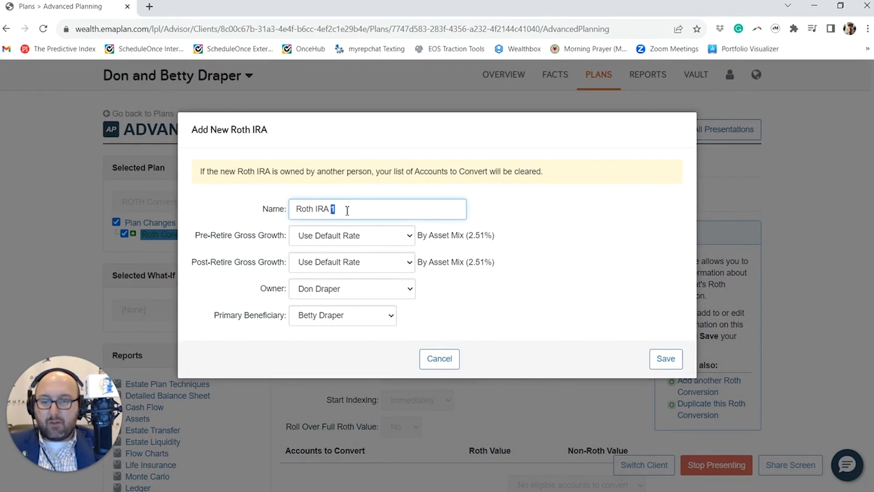
text(Don)
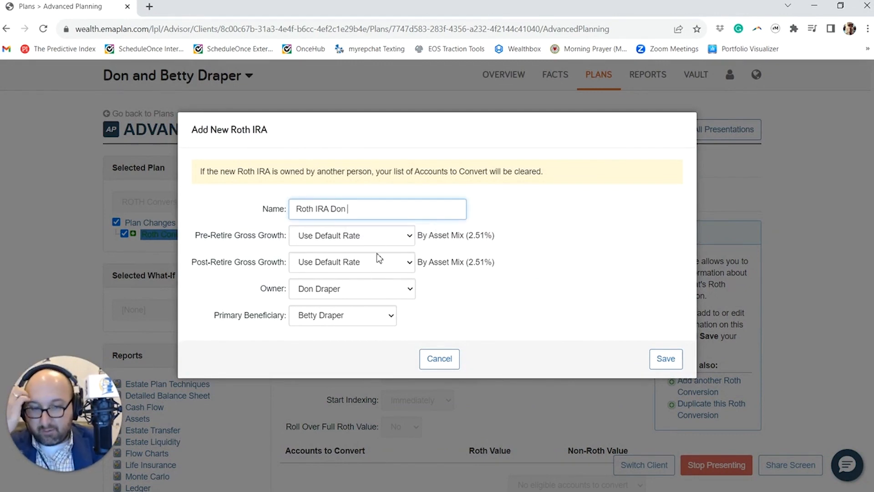
click(378, 242)
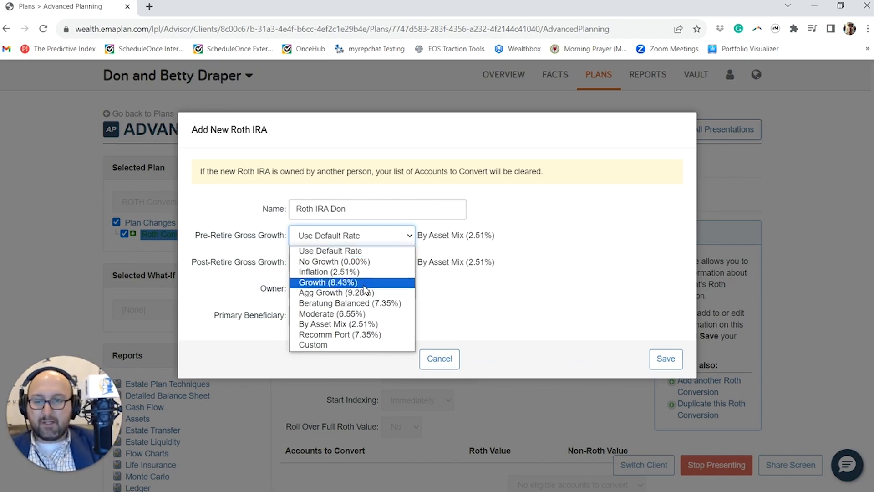
click(364, 303)
click(380, 260)
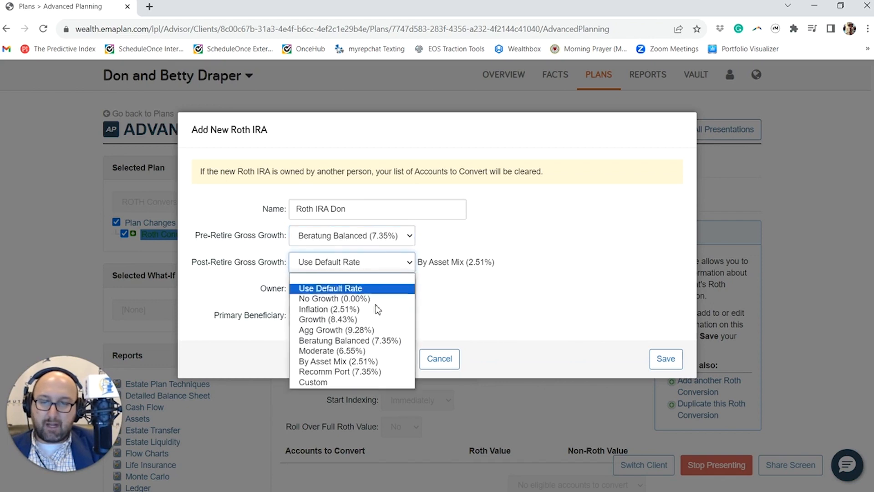
click(374, 339)
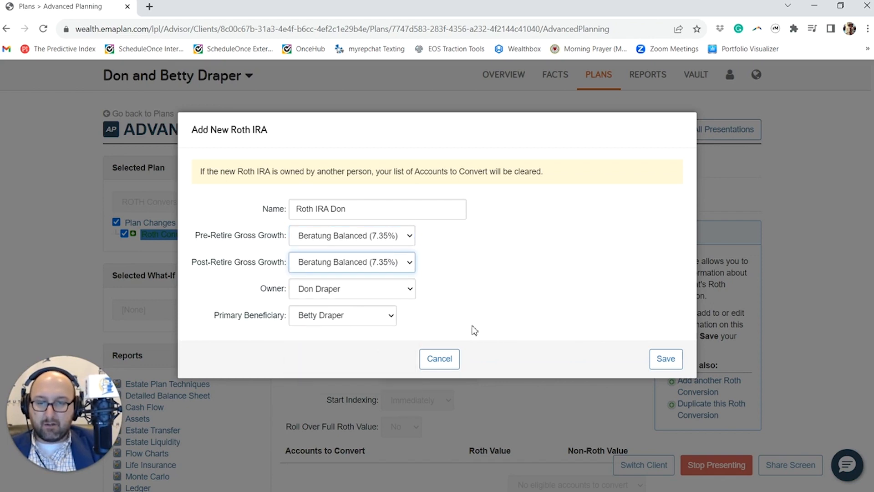
click(681, 371)
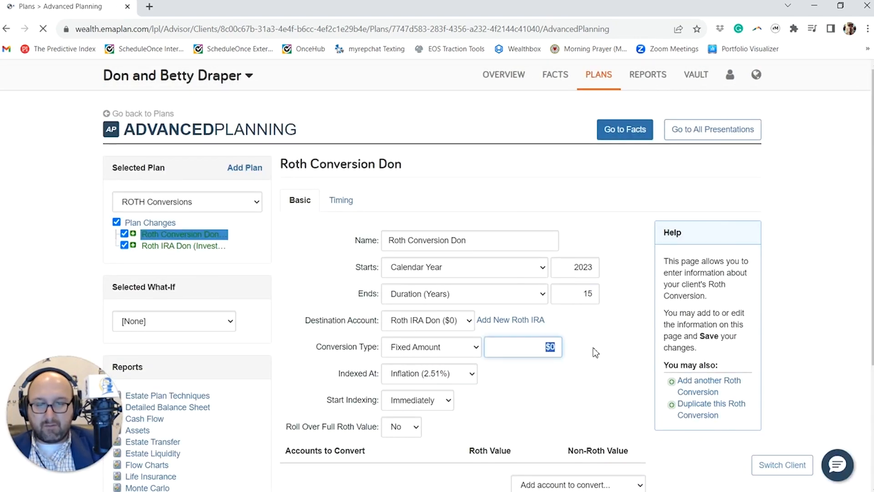
Step: Set the conversion's fixed amount to $50,000 and its indexing to No Growth (0.00%)
click(534, 345)
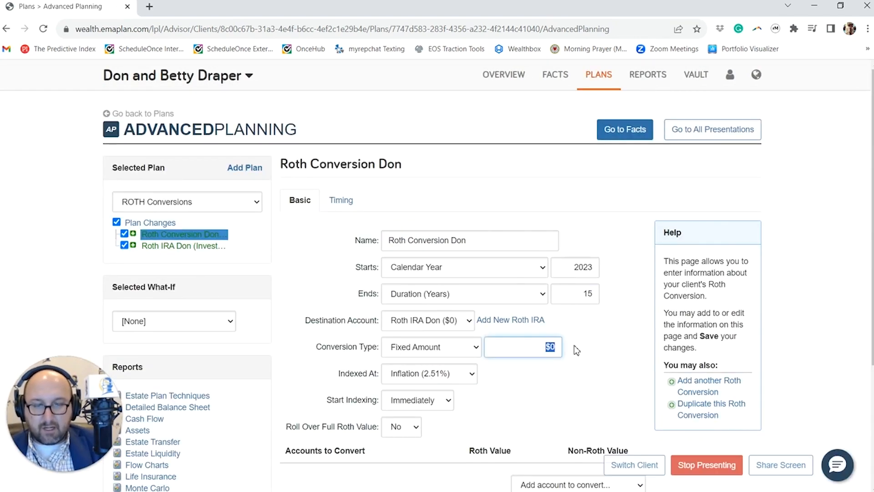
text(50,00)
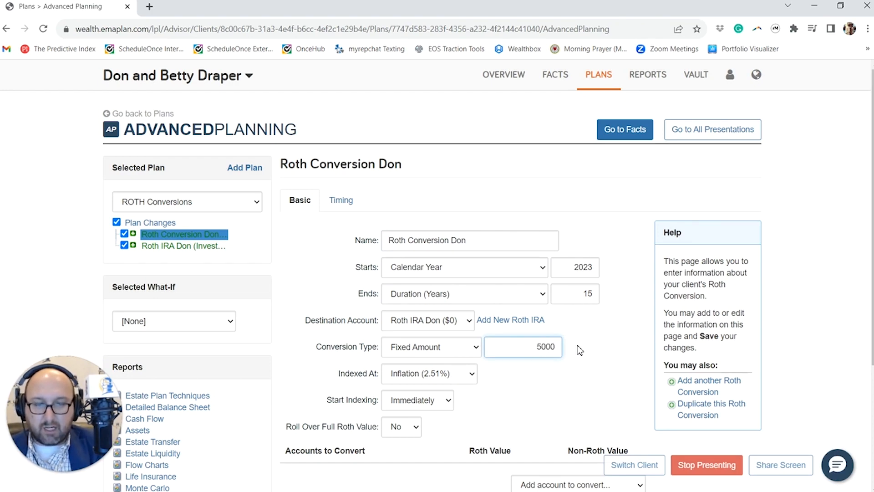
text(0)
click(594, 379)
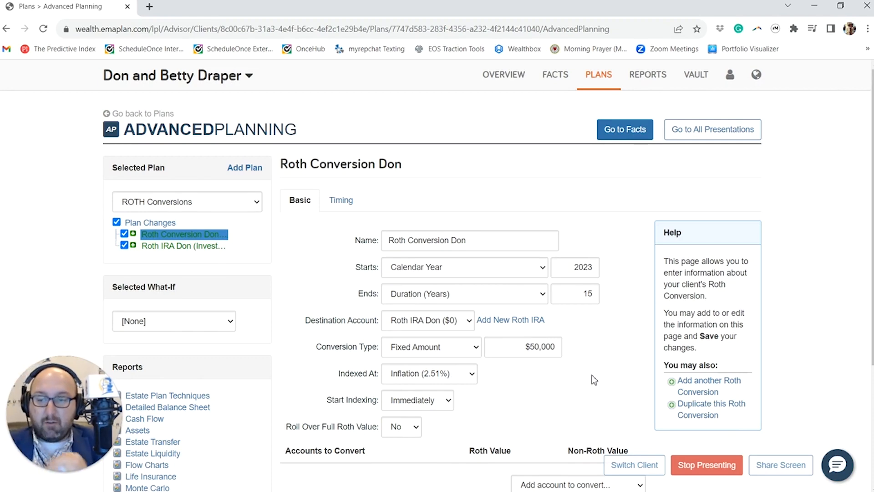
click(452, 371)
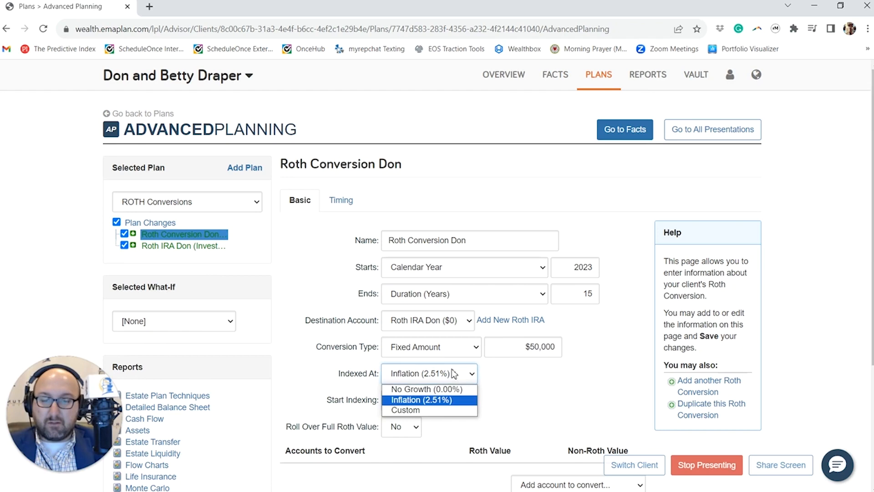
click(442, 390)
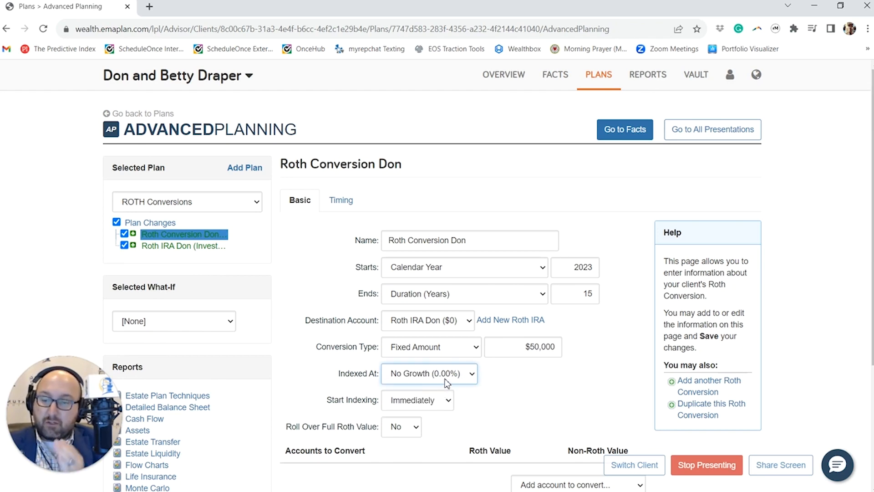
Step: Add the husband's SDCP 401K as the account to convert, review the conversion settings and finish the entry
scroll(446, 382, down, 1)
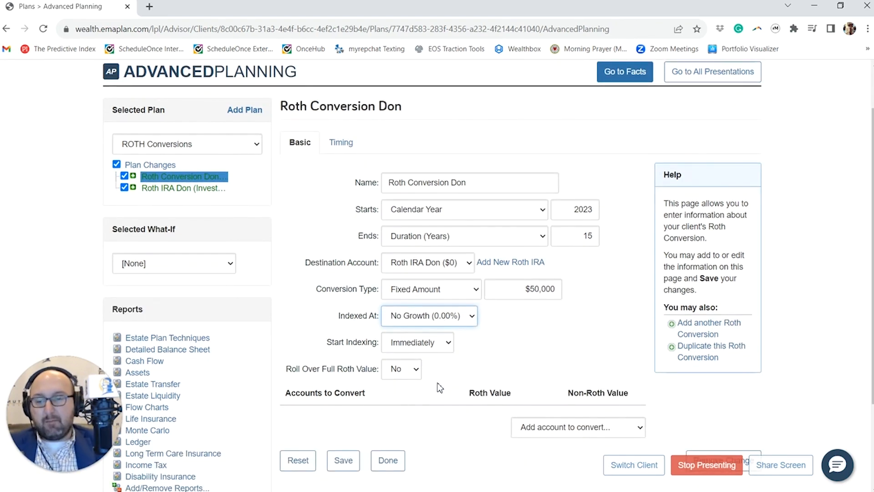
scroll(575, 363, down, 2)
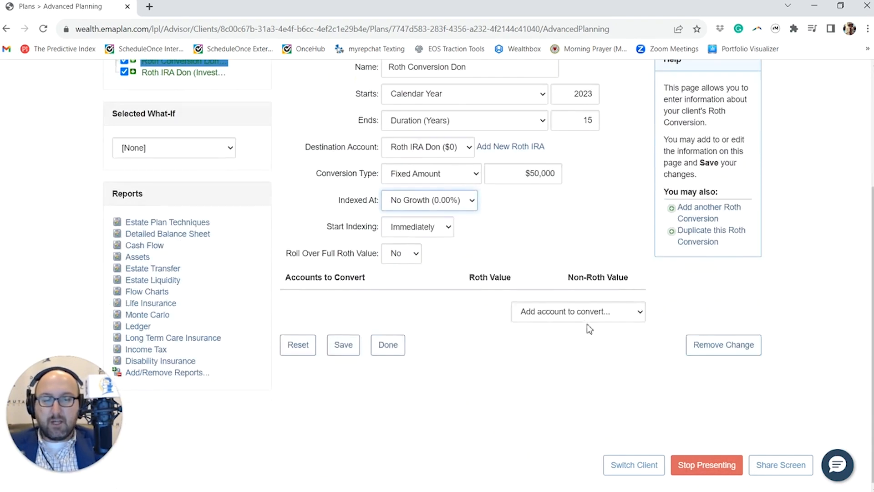
click(586, 317)
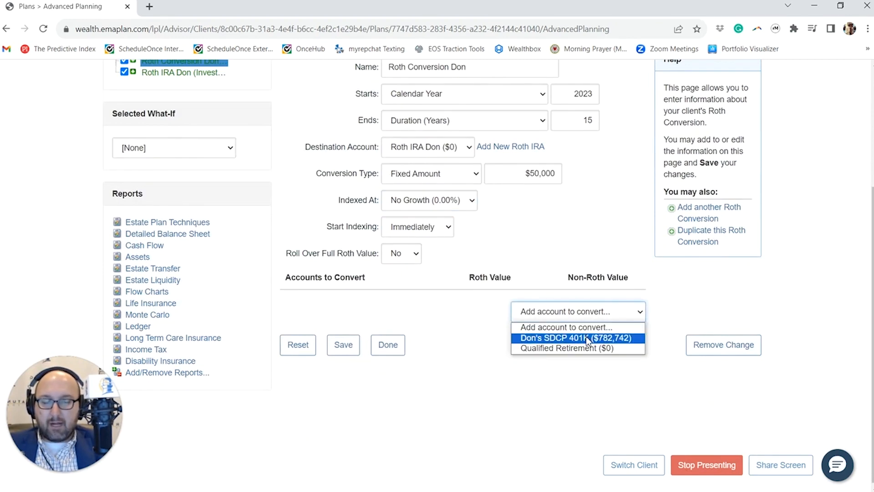
click(587, 338)
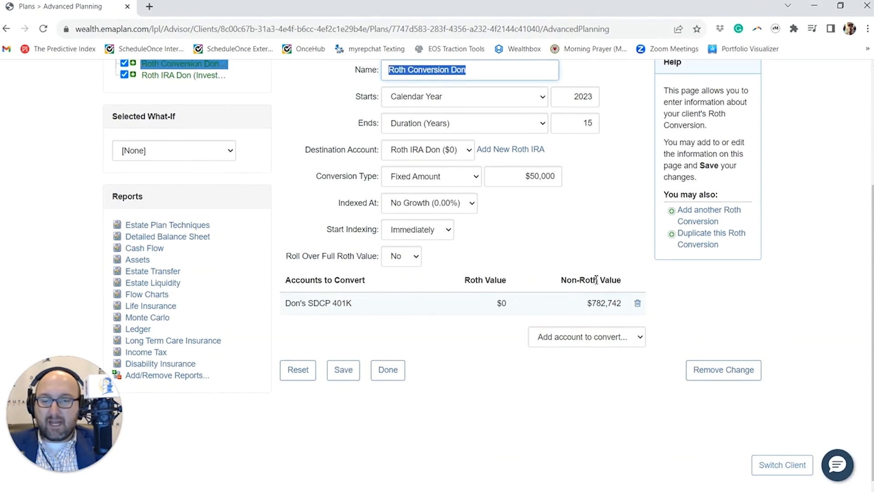
scroll(560, 318, up, 3)
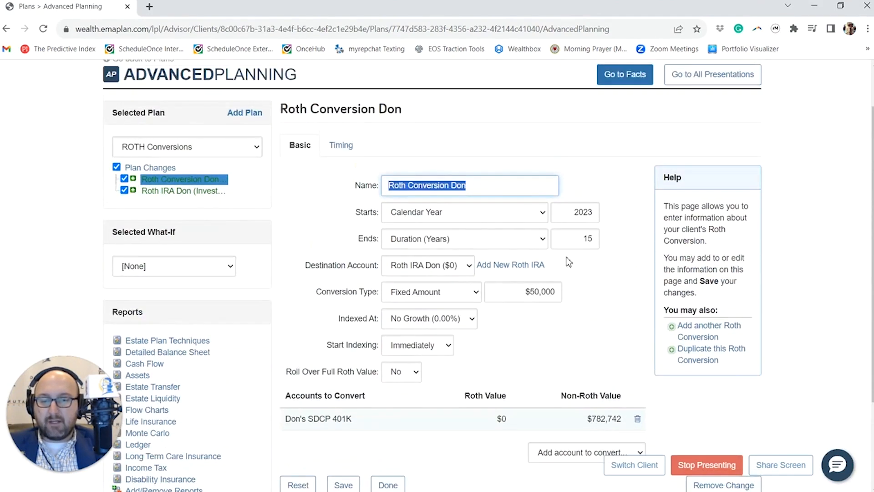
mouse_move(583, 239)
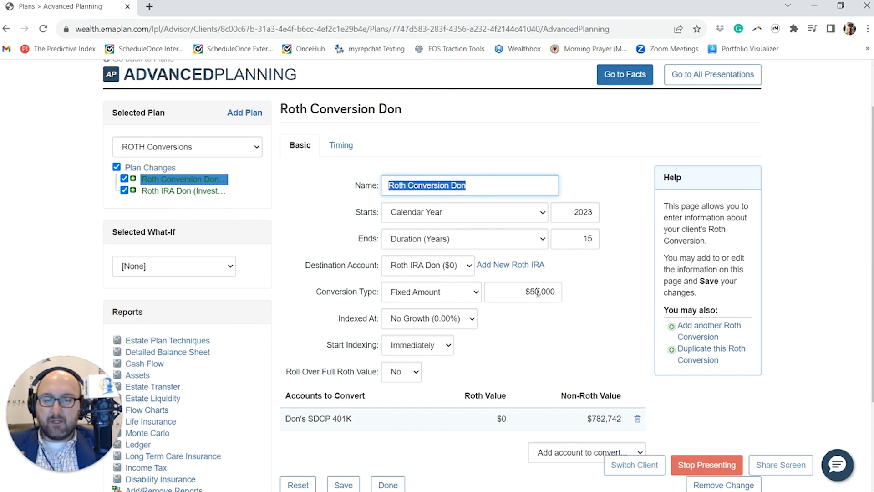
scroll(575, 414, down, 2)
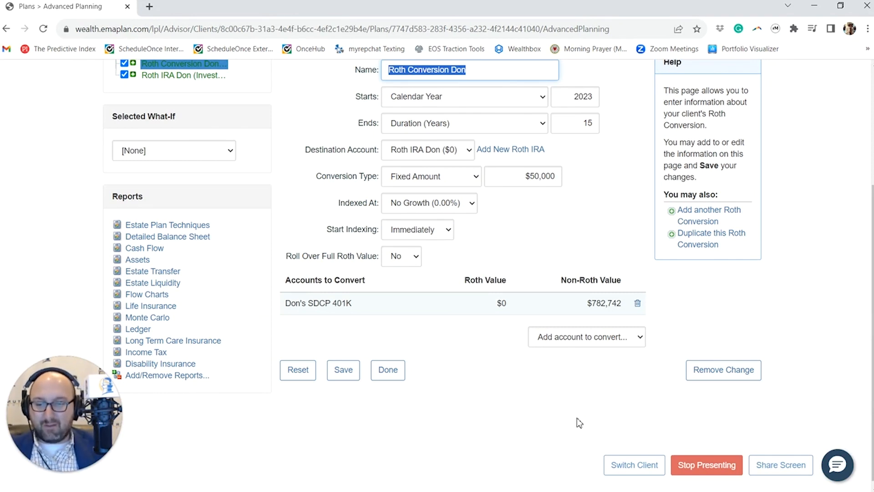
click(389, 375)
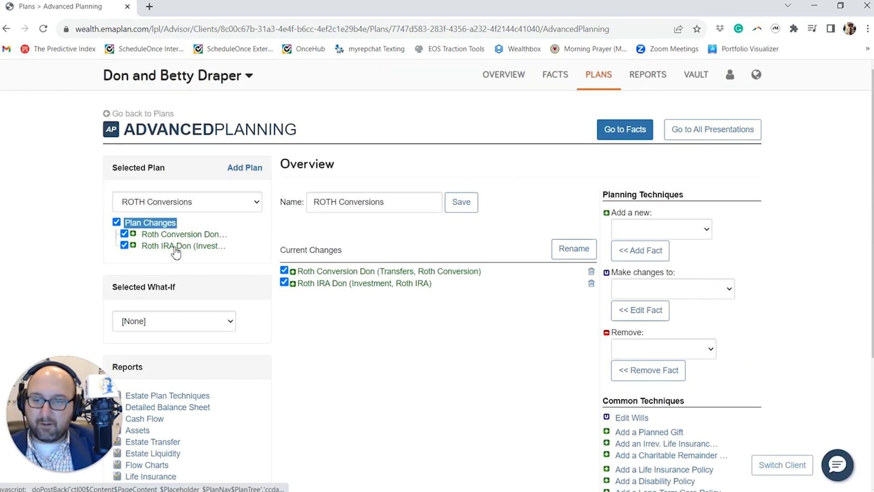
Step: Open the beneficiary designations of the husband's new Roth IRA for review
click(175, 247)
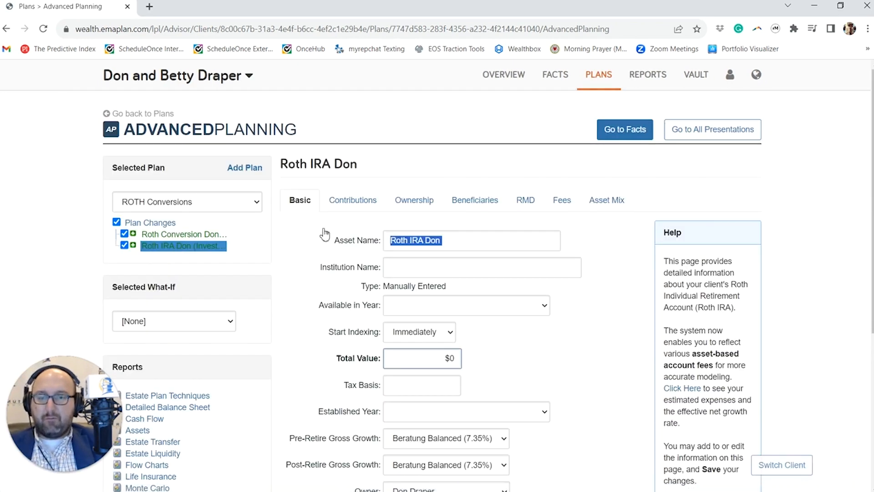
click(461, 205)
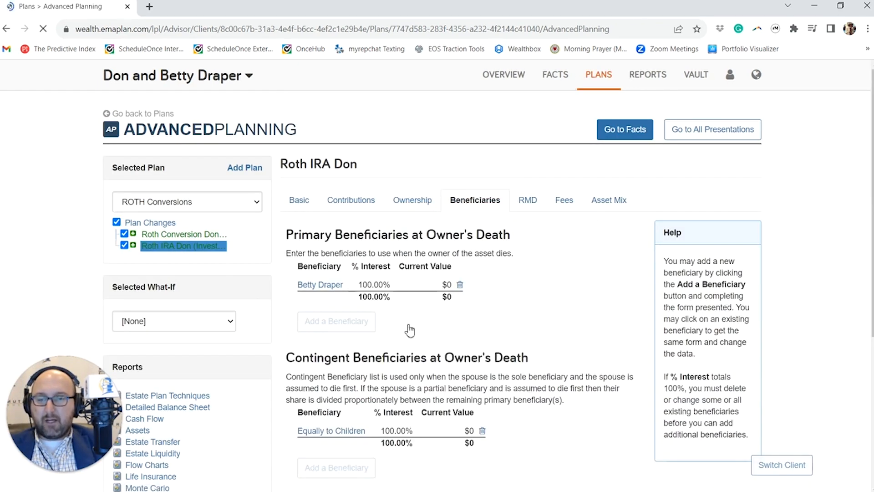
click(342, 432)
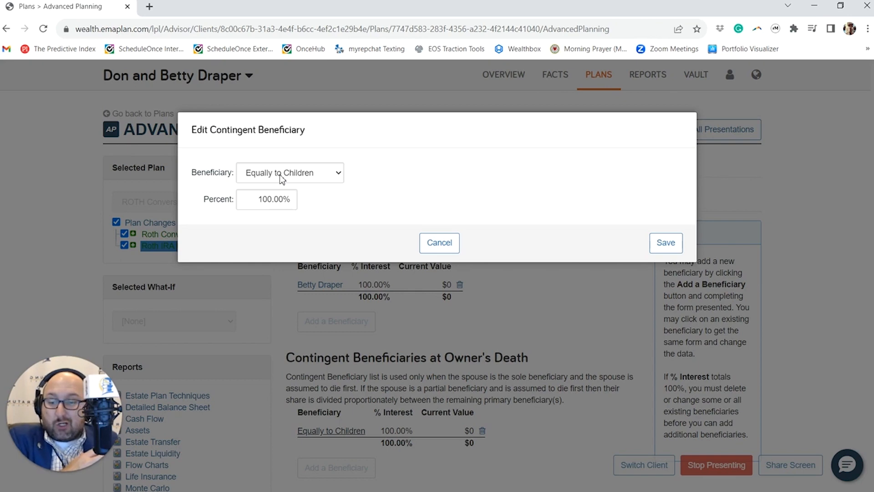
click(281, 178)
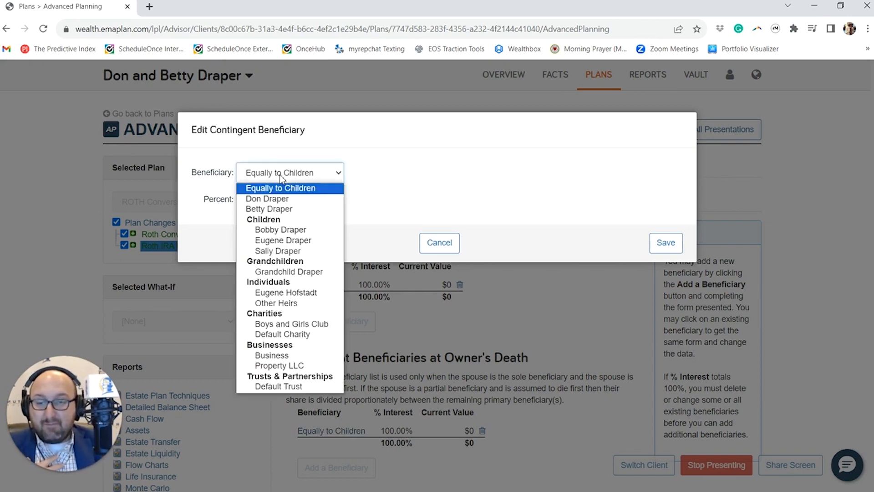
click(279, 230)
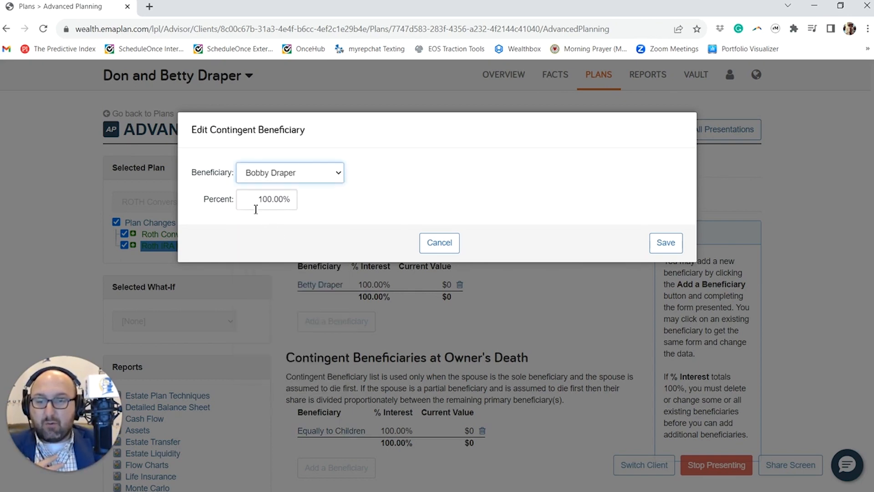
click(255, 204)
text(33)
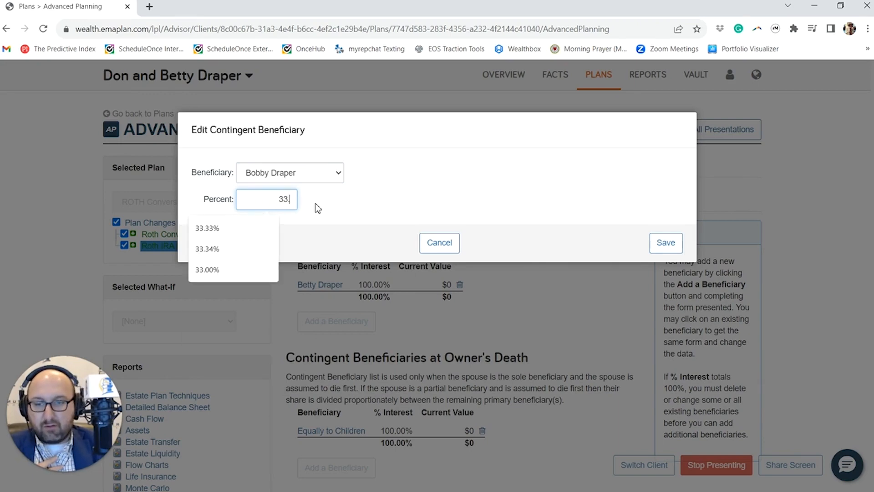
click(345, 174)
click(472, 191)
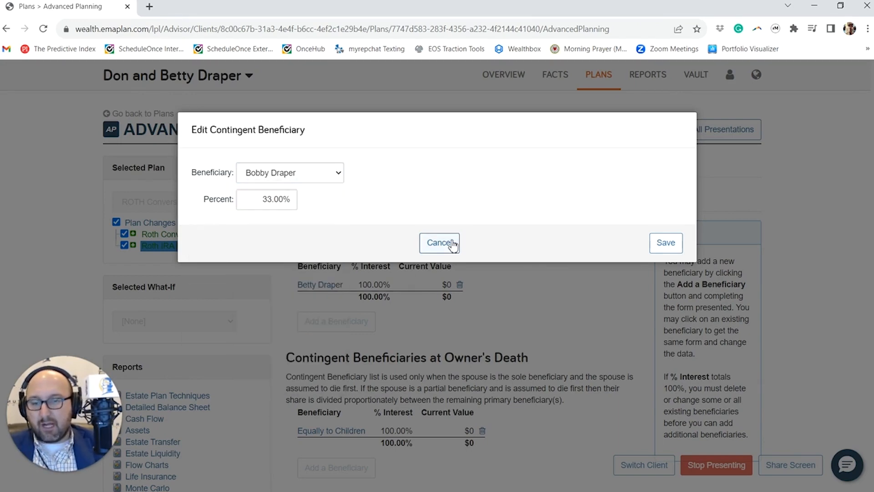
click(453, 243)
scroll(457, 257, down, 3)
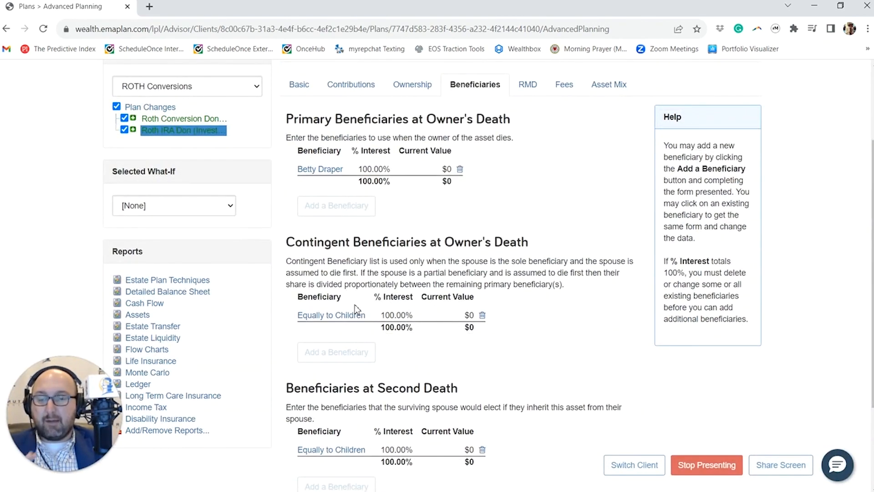
scroll(357, 321, up, 3)
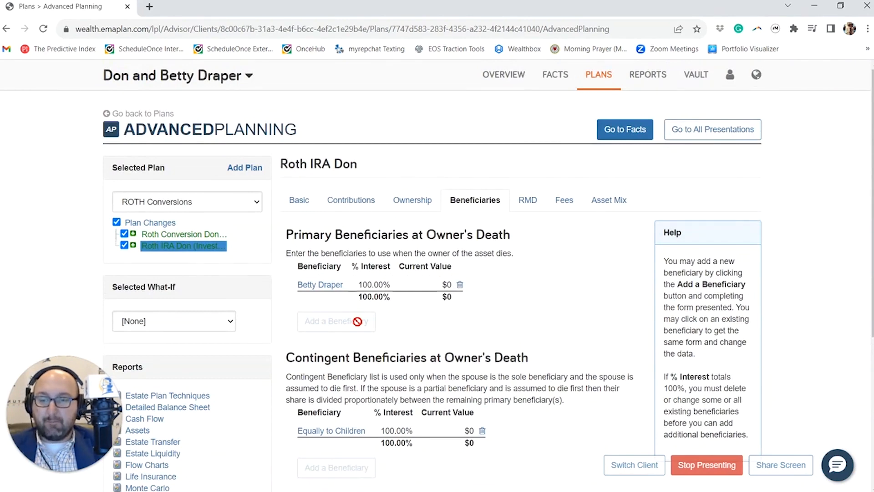
Step: Add a reinvestment named "Flat 5%" to the ROTH Conversions plan changes
click(161, 224)
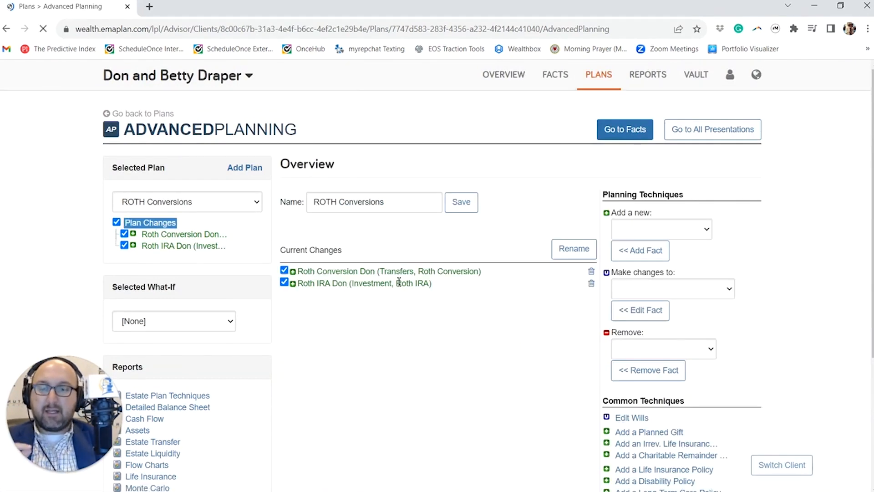
click(701, 230)
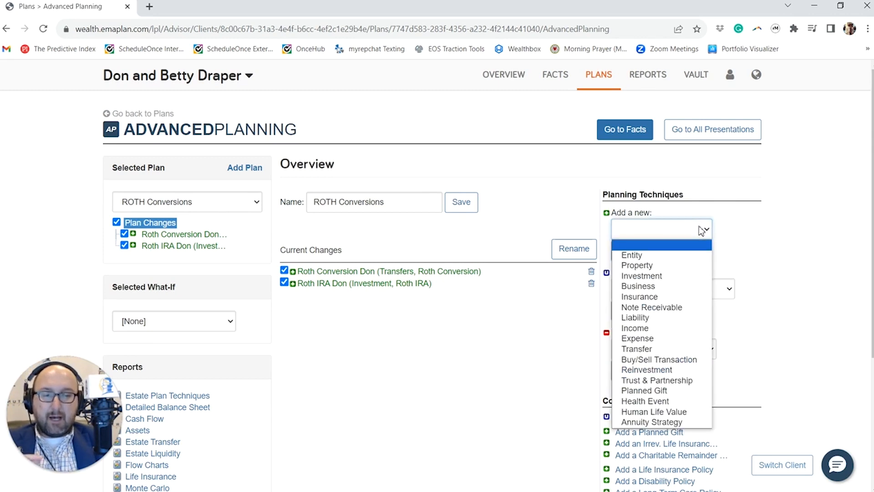
click(657, 369)
click(649, 253)
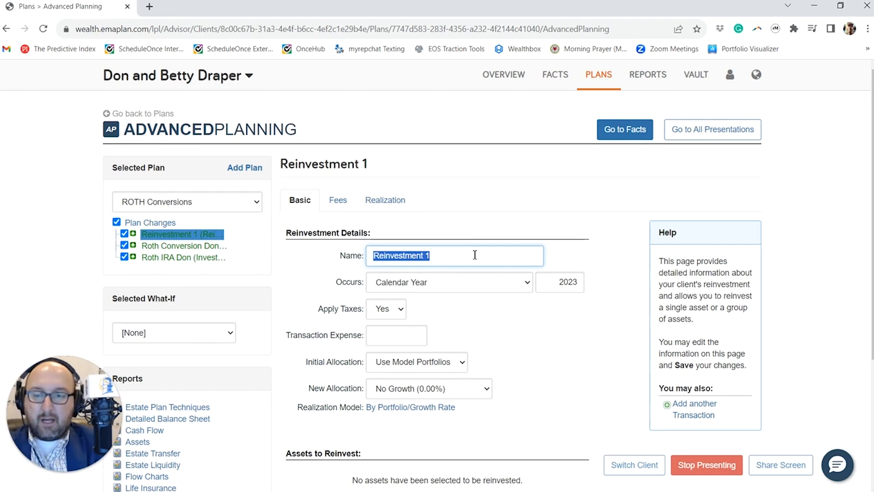
text(Flat 5%)
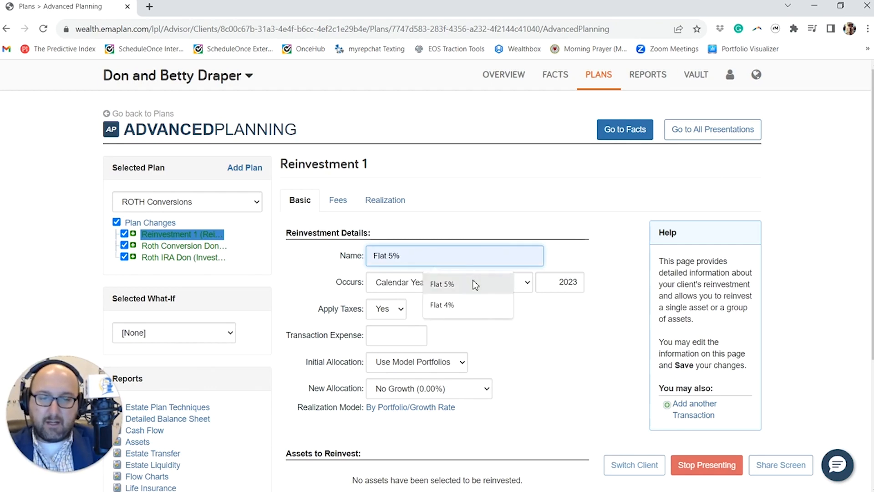
click(473, 280)
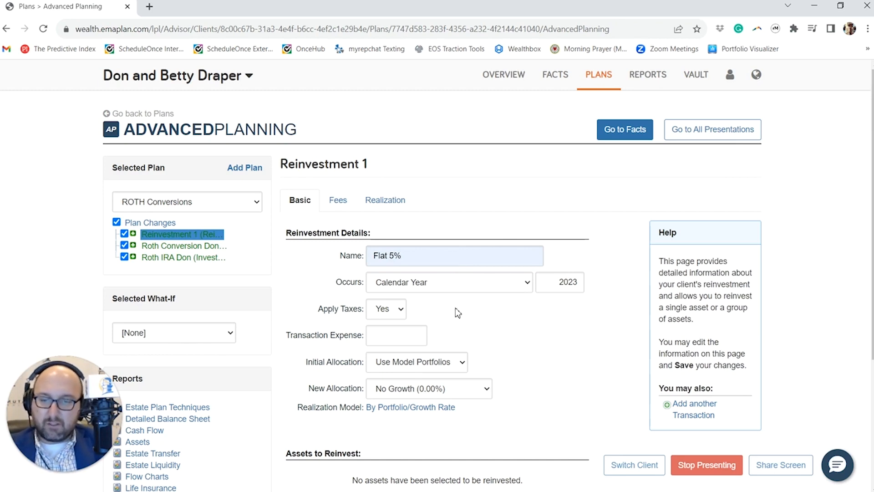
Step: Set the Flat 5% reinvestment's new allocation to Custom with a growth rate of 5.00%
mouse_move(382, 317)
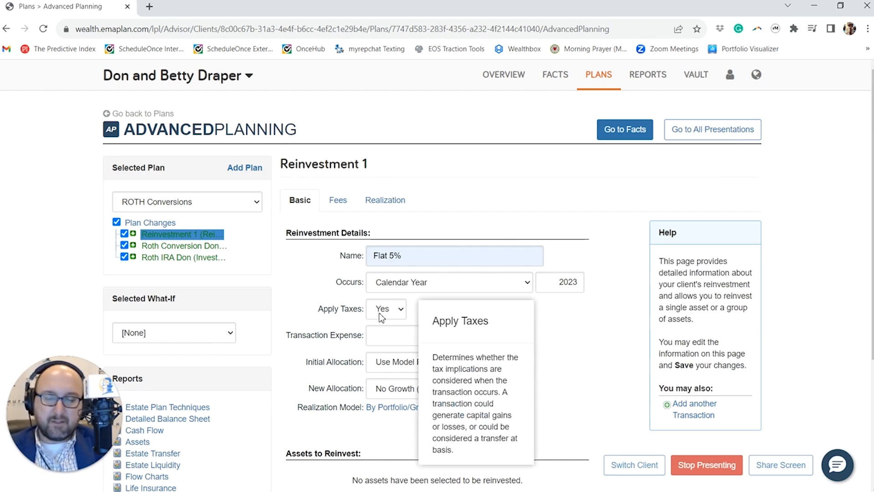
drag(335, 314, 346, 311)
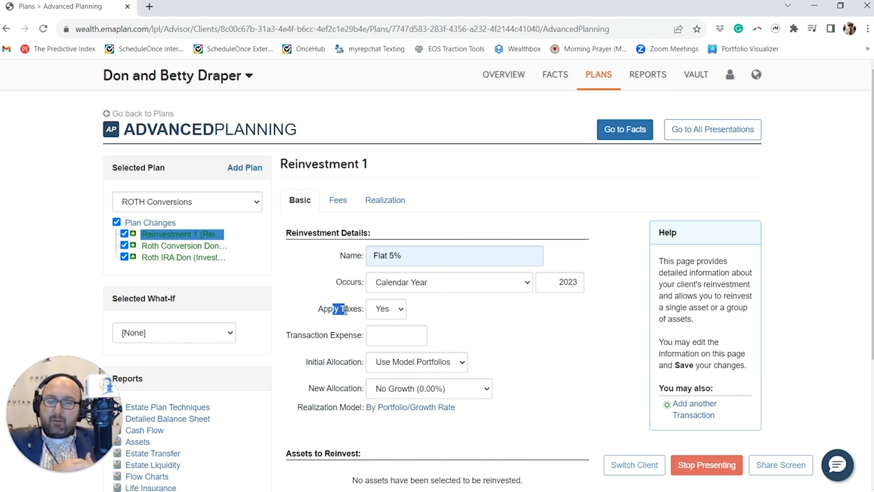
scroll(500, 346, down, 3)
click(433, 273)
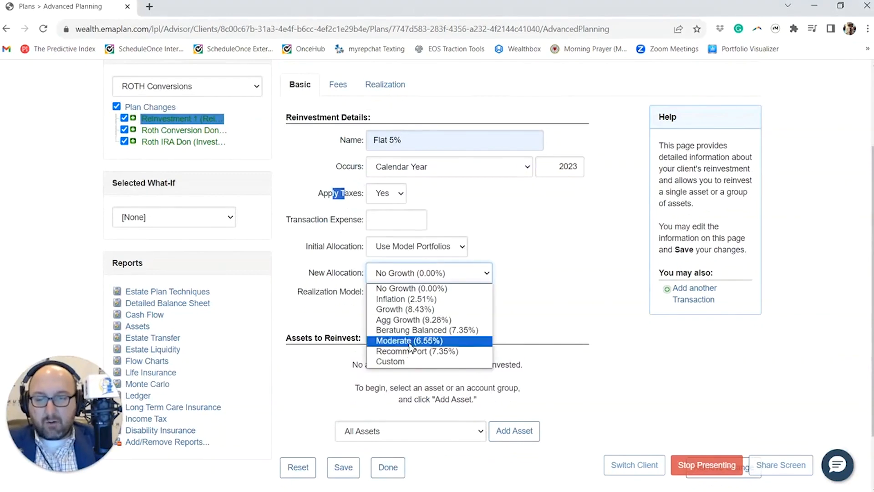
click(412, 351)
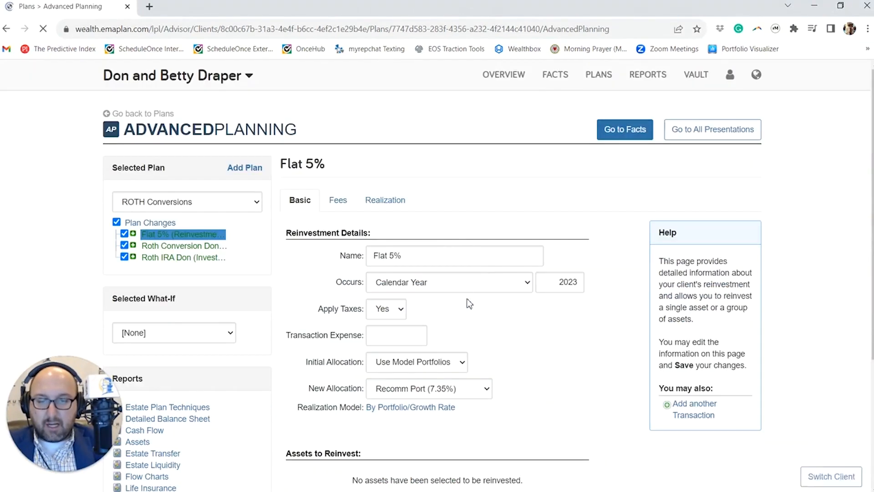
click(451, 389)
click(424, 478)
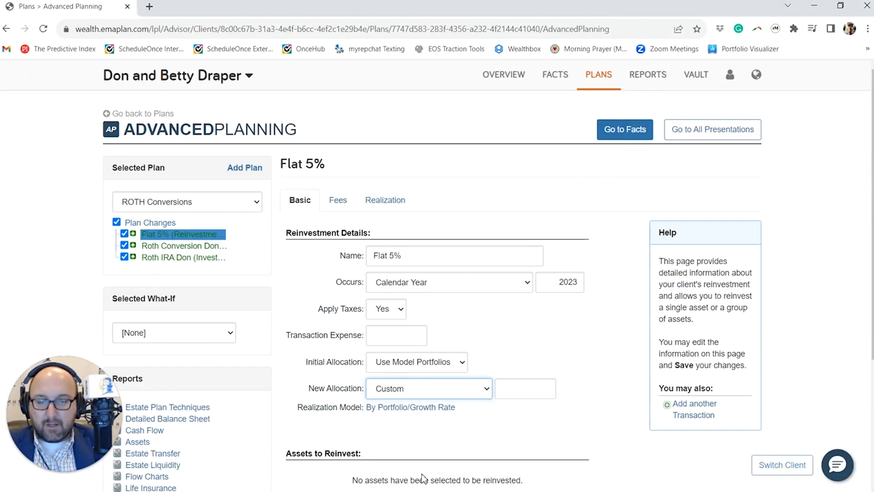
click(514, 388)
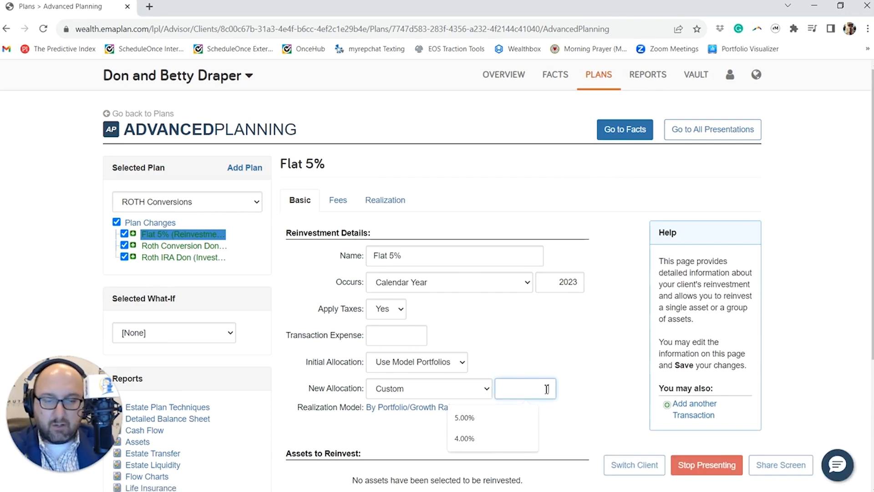
click(521, 412)
Step: Add the Roth Assets and Qualified Retirement Assets groups to the assets to reinvest
scroll(555, 411, down, 3)
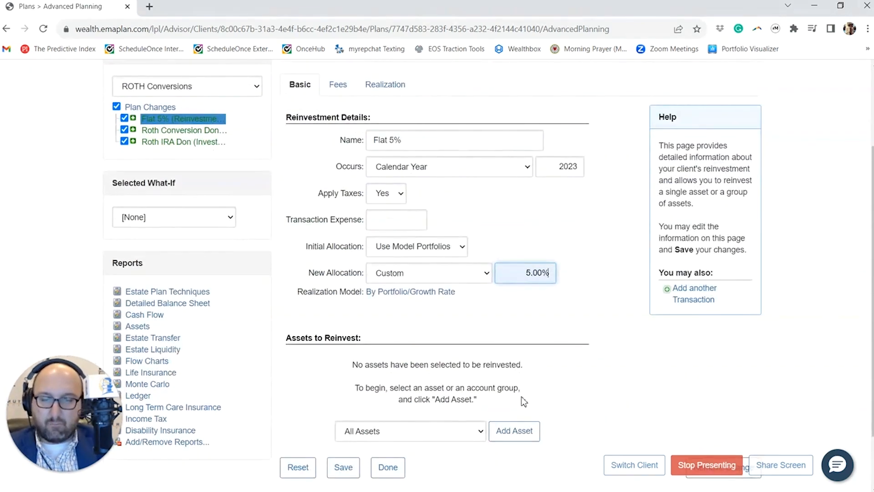
scroll(523, 400, down, 2)
click(465, 358)
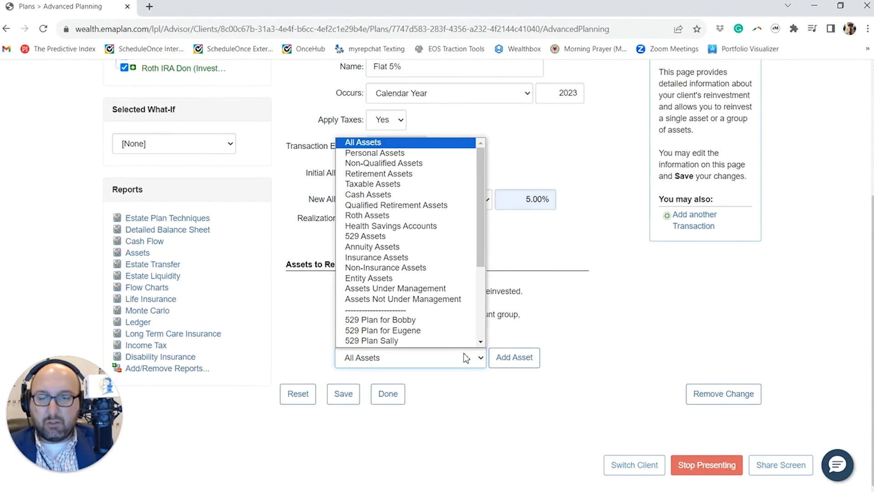
click(427, 218)
click(517, 361)
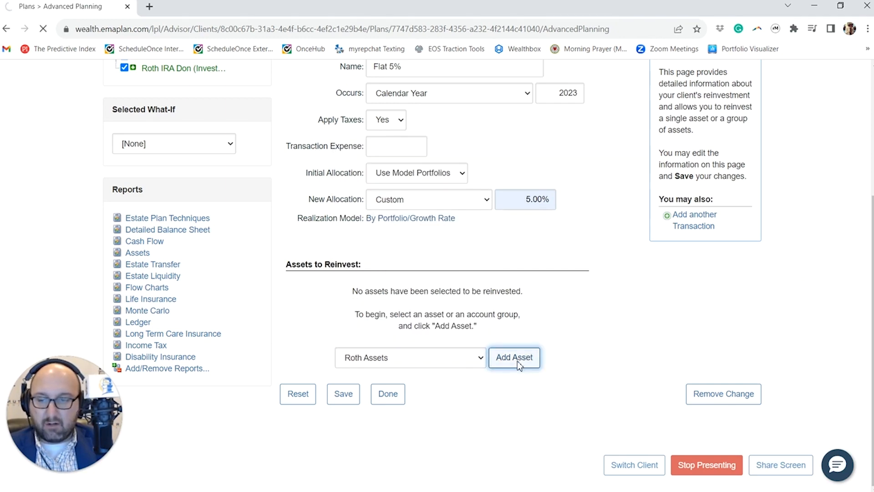
scroll(448, 386, down, 5)
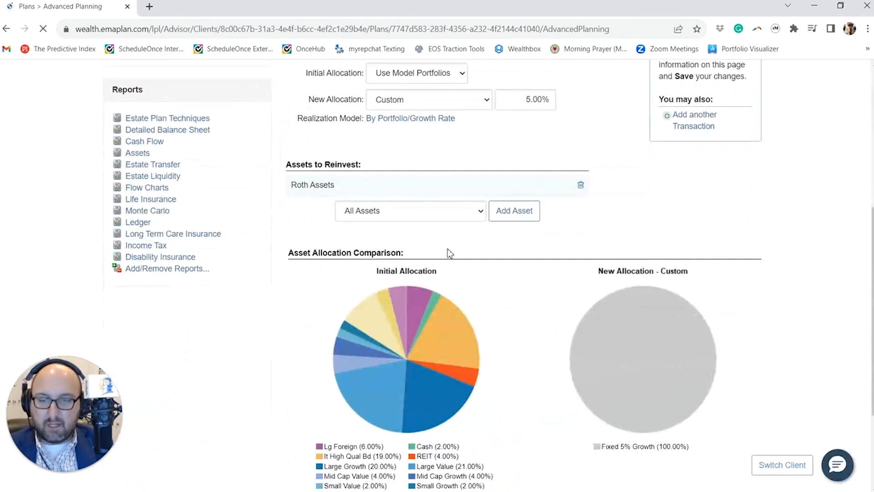
scroll(437, 333, down, 5)
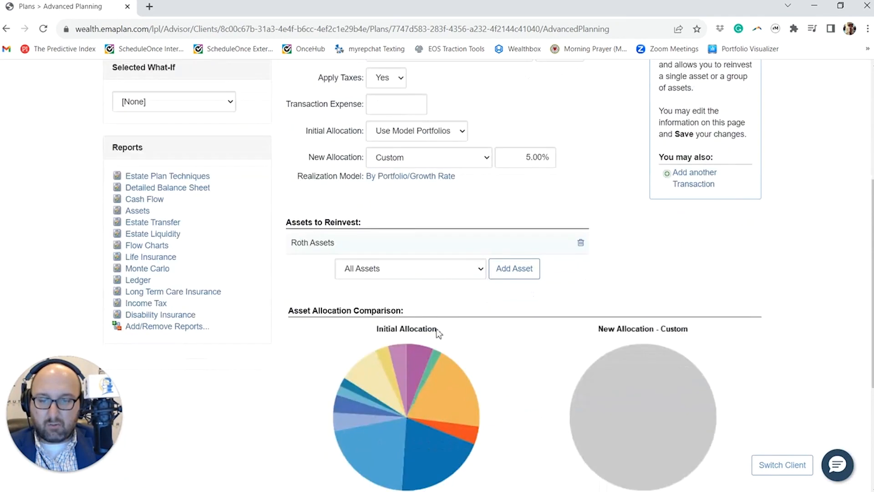
click(438, 272)
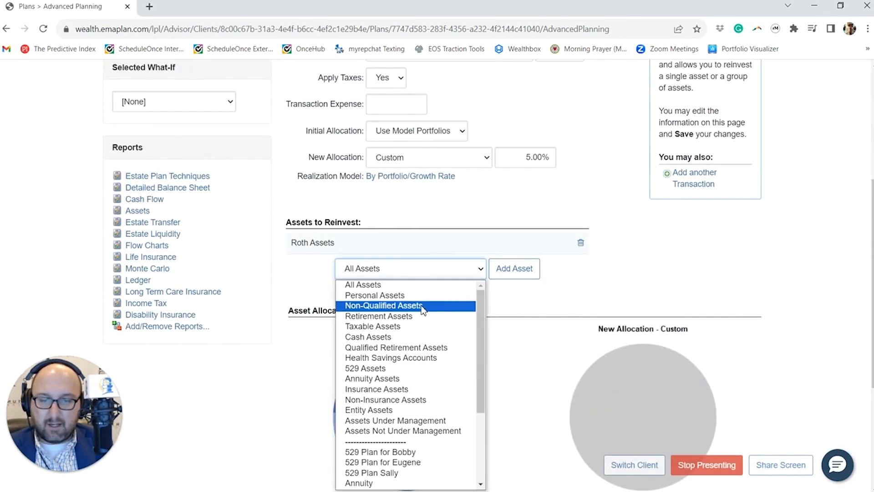
click(419, 348)
click(505, 276)
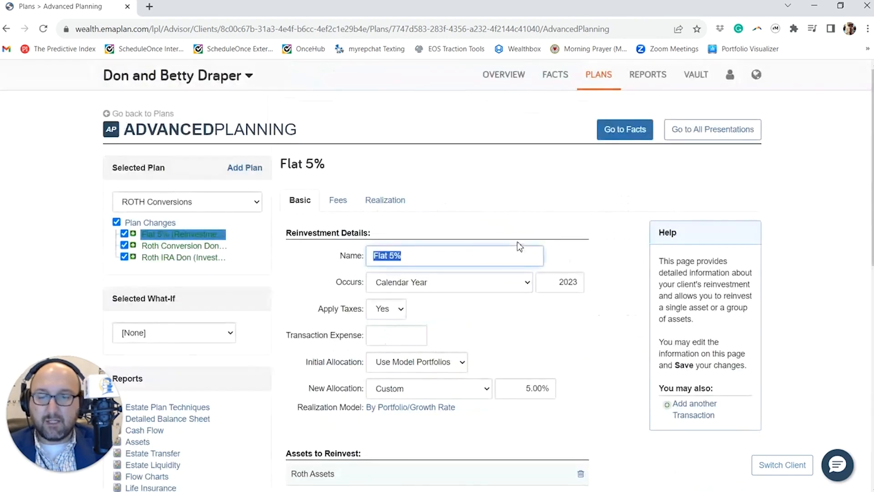
Step: Review the reinvestment's asset groups and allocation comparison, finish the entry and return to the client's plans list
scroll(519, 242, down, 10)
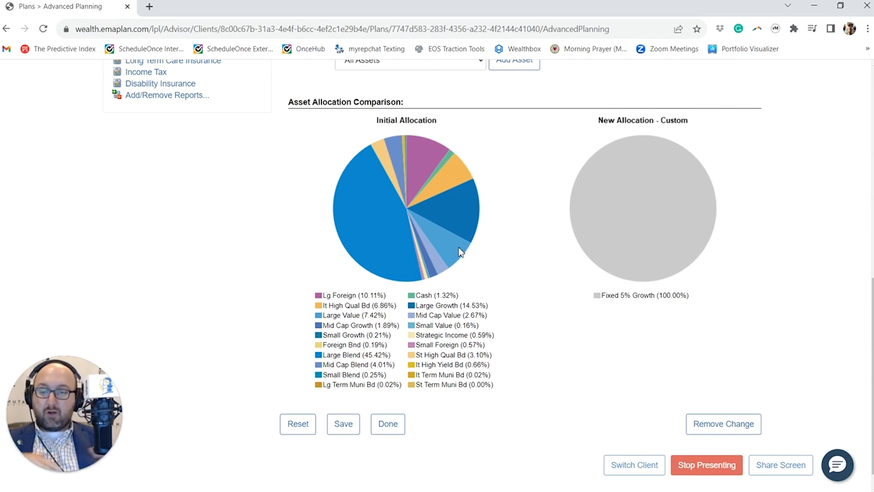
scroll(459, 253, up, 10)
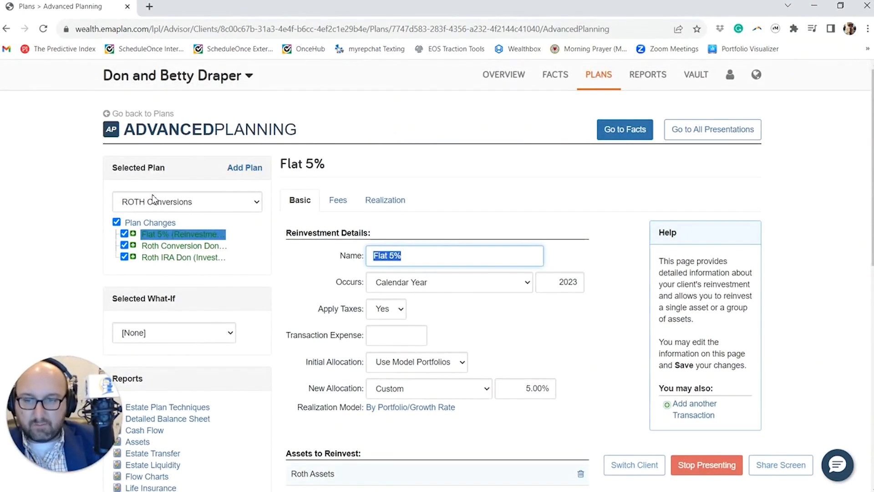
scroll(320, 324, down, 10)
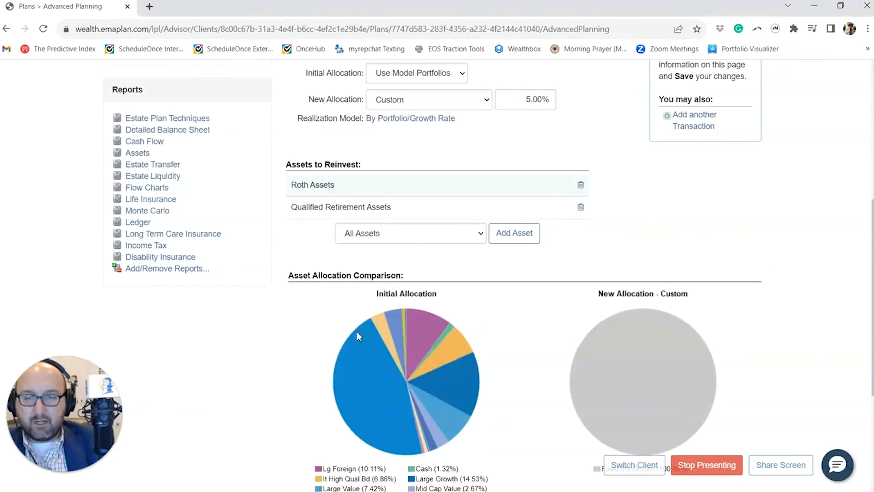
click(382, 403)
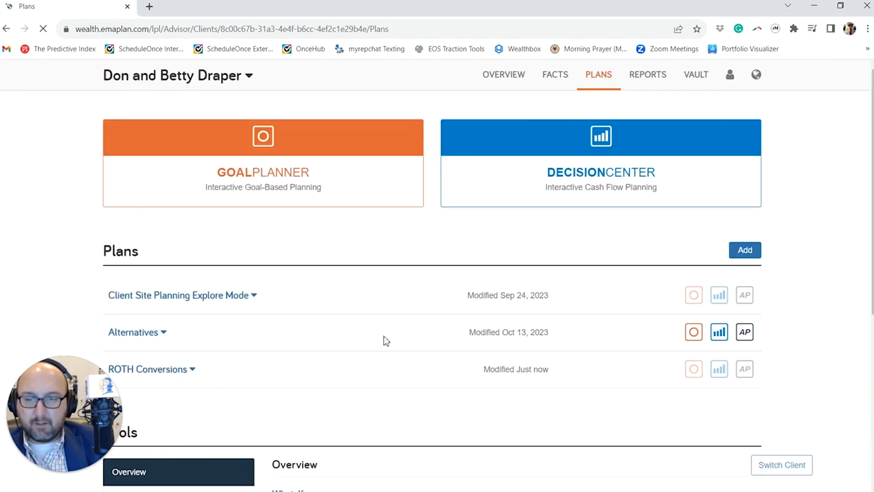
Step: Duplicate the ROTH Conversions plan and name the copy "ROTH Conversions 5% Base"
scroll(305, 370, down, 3)
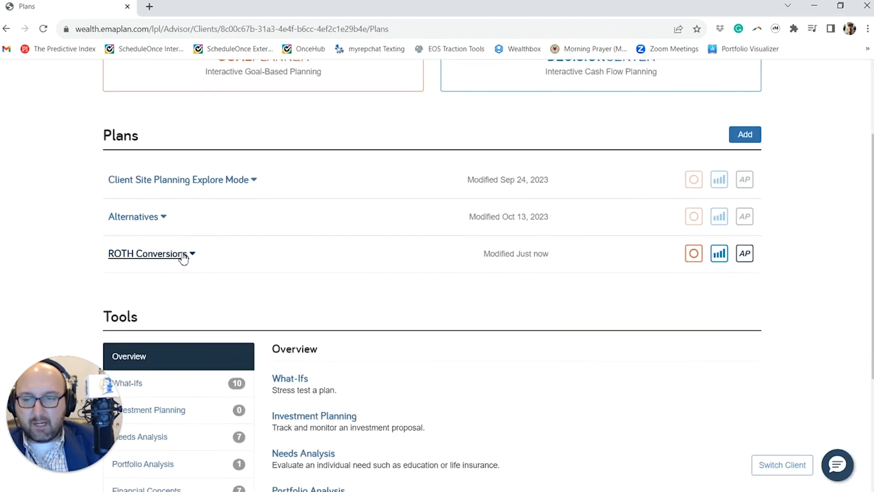
click(184, 256)
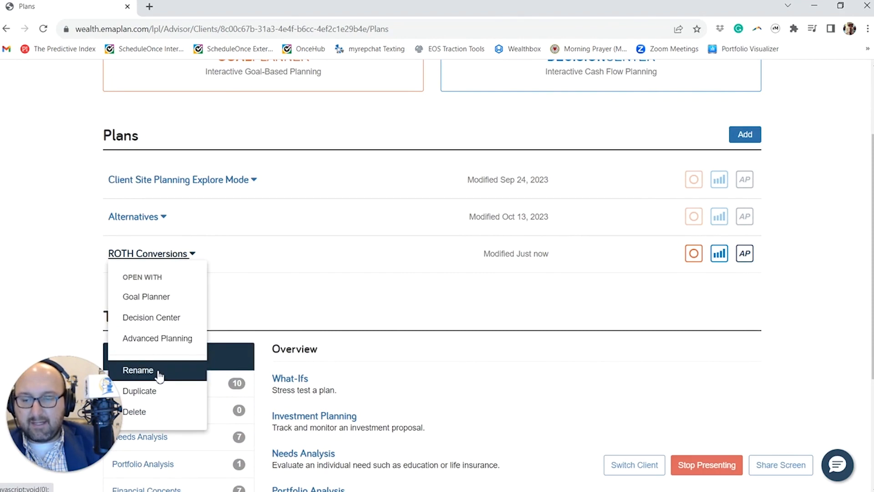
click(155, 390)
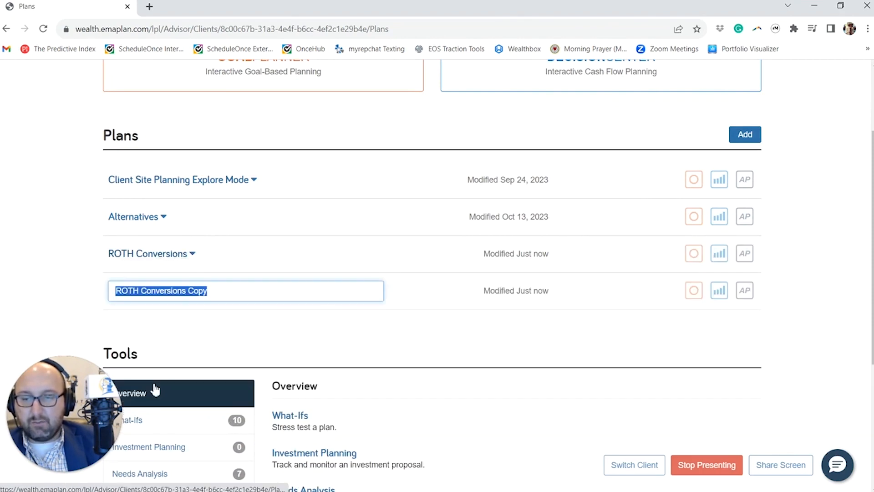
click(199, 293)
drag(205, 292, 228, 287)
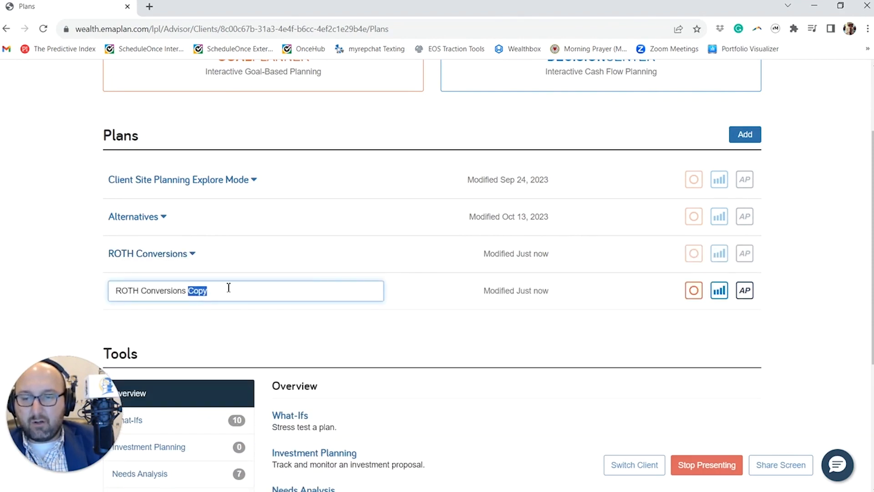
text(5% Base)
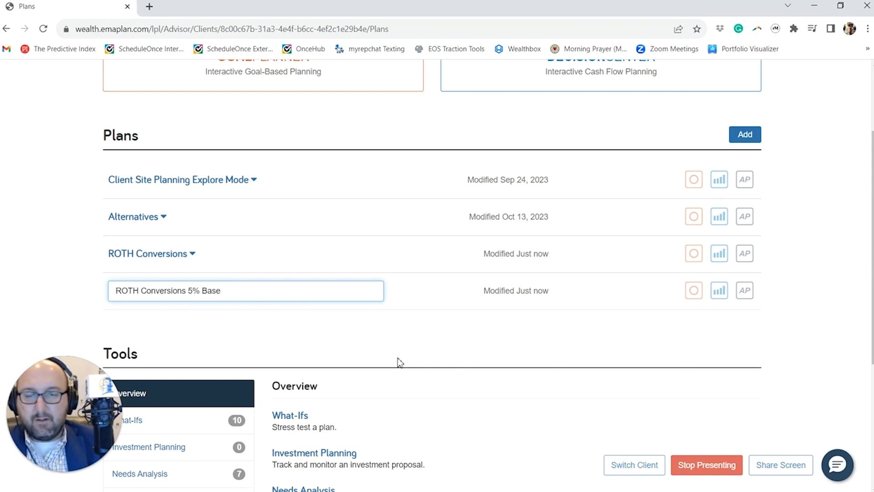
click(438, 371)
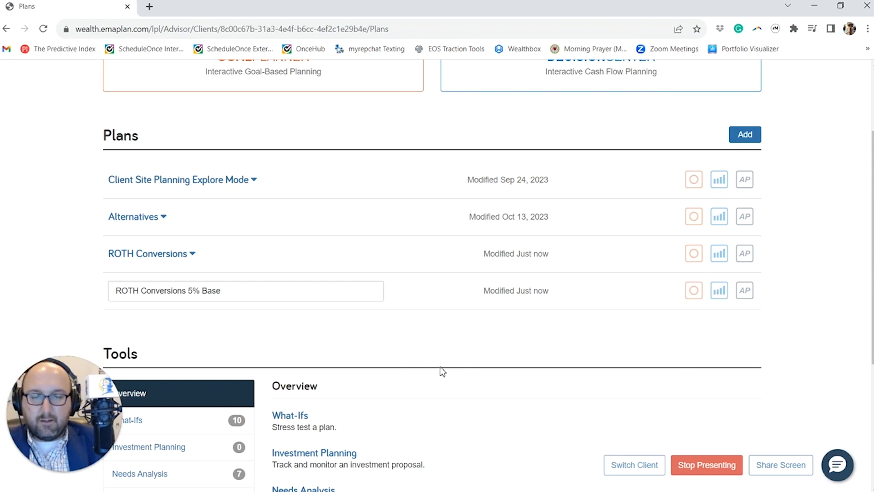
Step: Disable the Roth conversion transfer and Roth IRA changes in the ROTH Conversions 5% Base plan, leaving Flat 5% enabled, and return to Plans
click(746, 293)
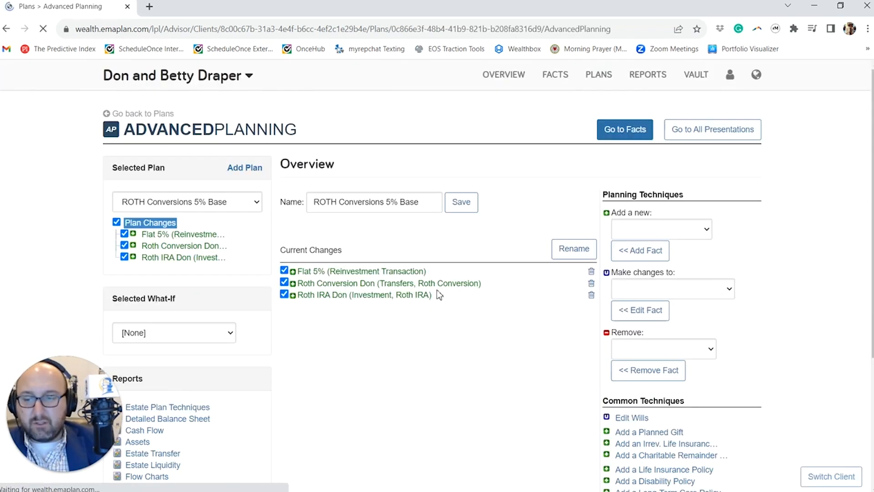
click(125, 245)
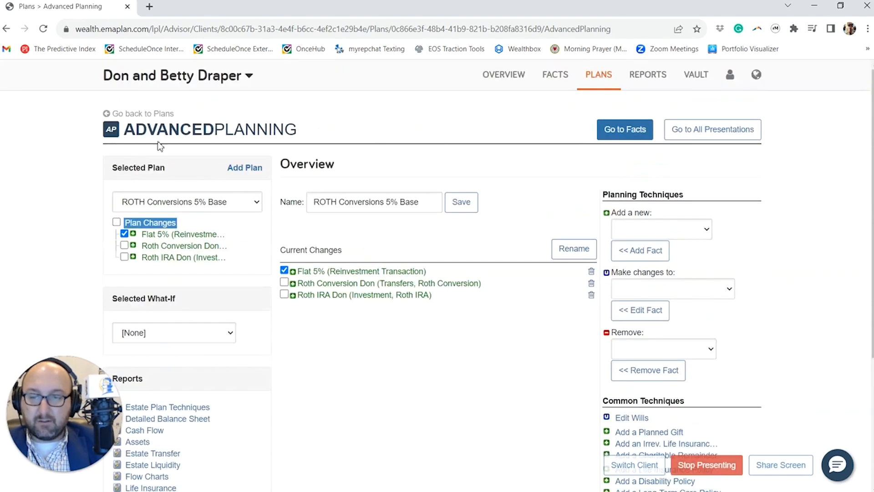
click(146, 115)
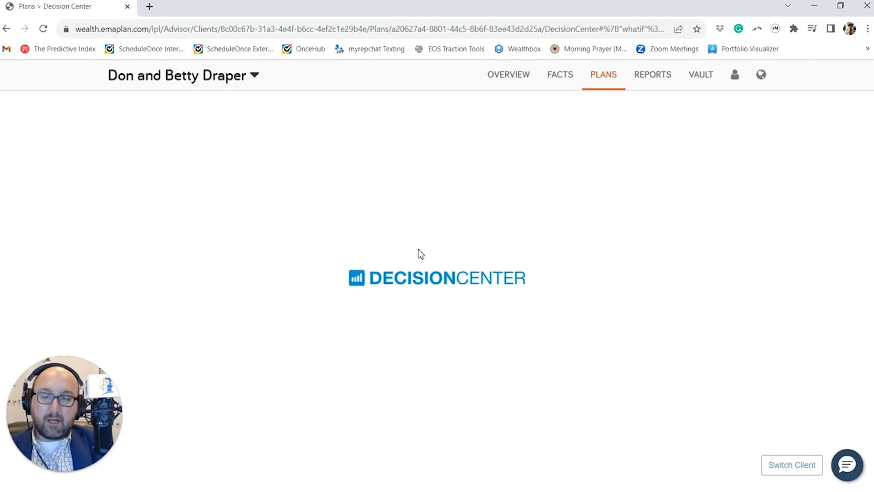
Step: Display the Estate Planning report in Decision Center with the Compare Distributions view
click(404, 189)
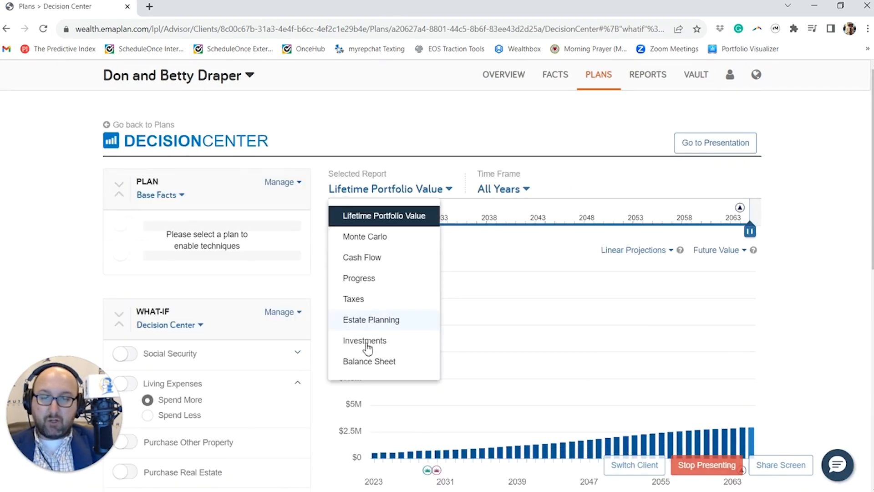
click(369, 320)
click(469, 191)
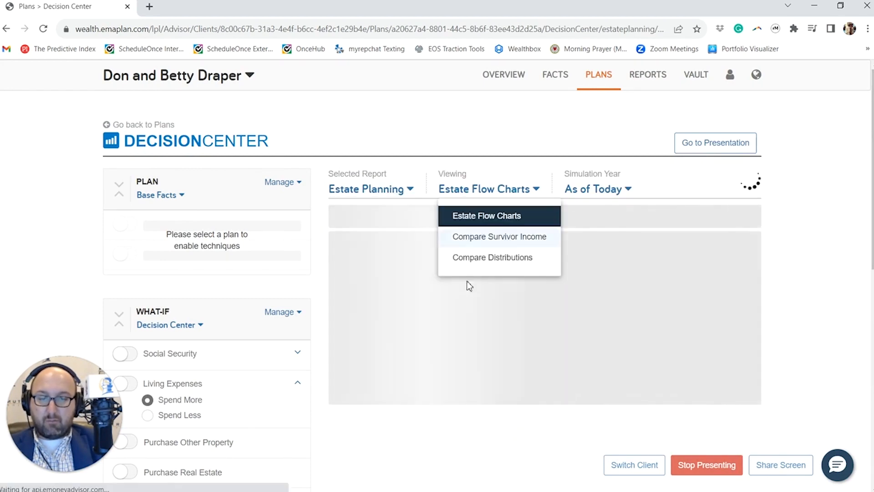
click(480, 258)
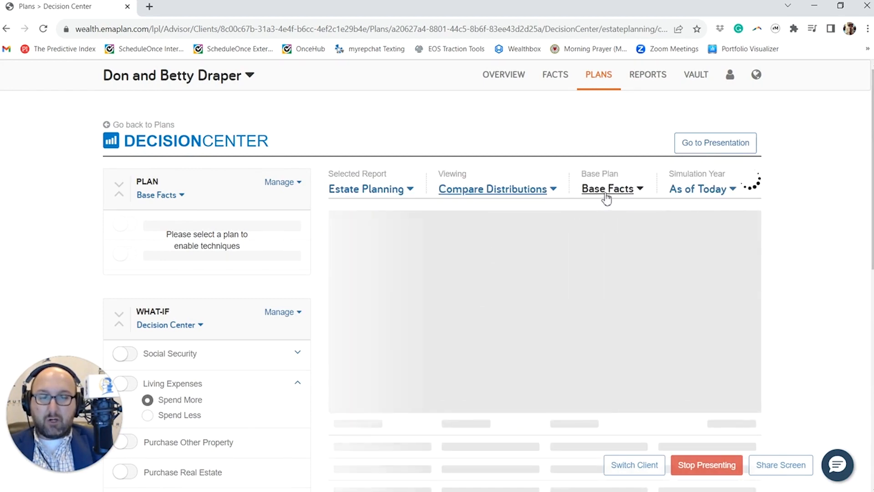
Step: Select ROTH Conversions 5% Base as both the active plan and the base plan of the distribution comparison
click(158, 195)
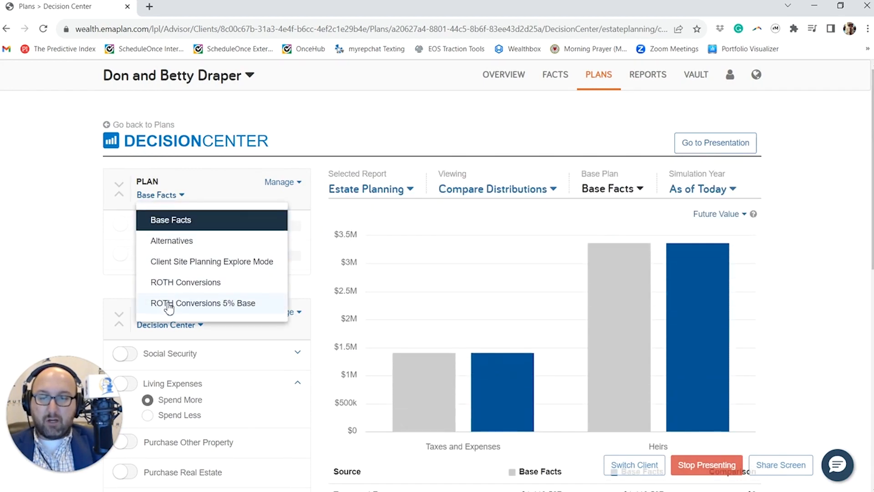
click(171, 302)
click(603, 190)
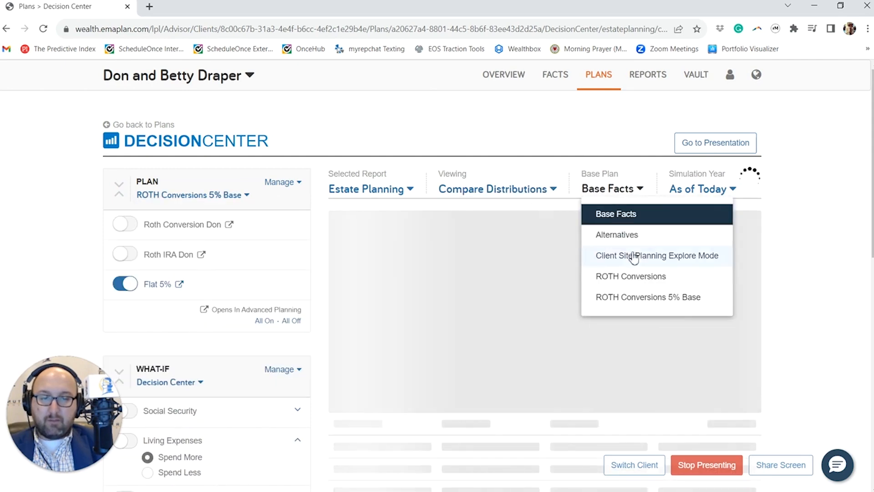
click(653, 297)
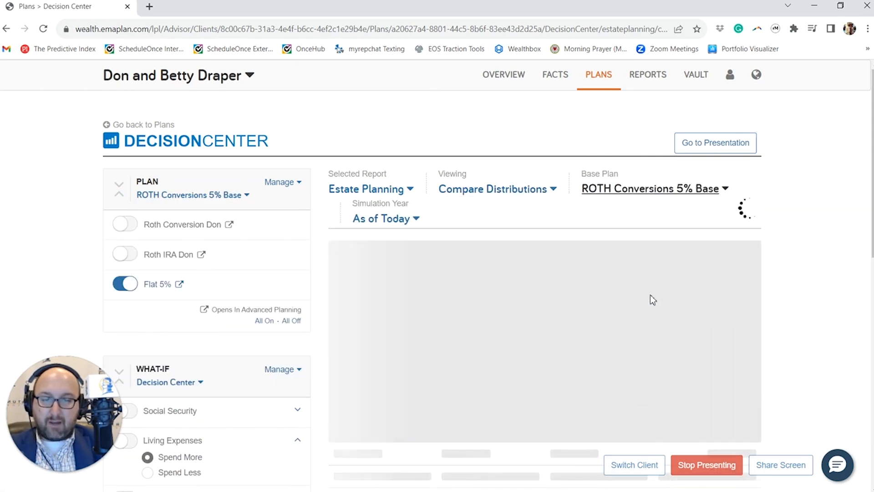
Step: Switch the active plan to ROTH Conversions for comparison against the 5% base plan
click(128, 232)
click(128, 232)
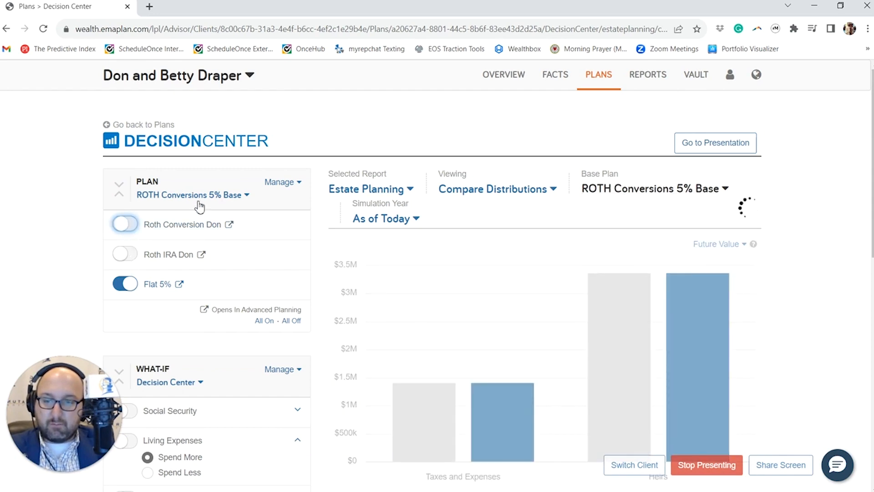
click(189, 195)
click(198, 283)
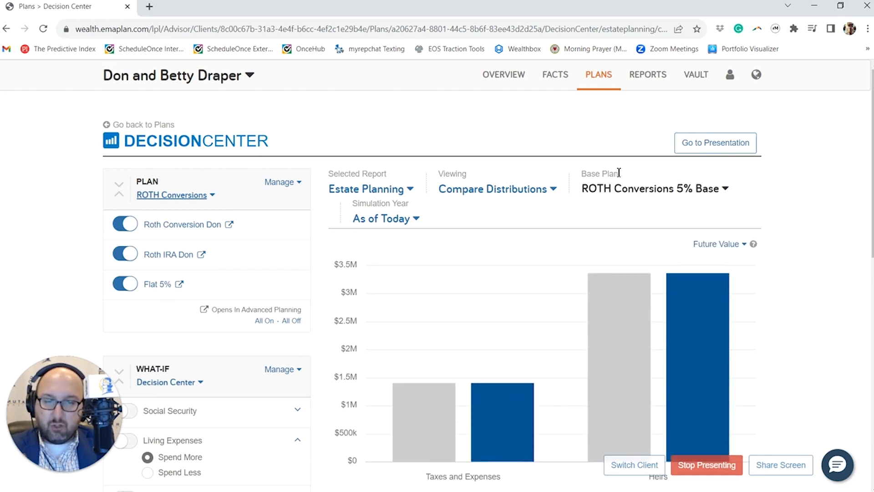
Step: Set the comparison's simulation year to Last Death Year and review the taxes and expenses and heirs' totals
scroll(588, 276, down, 1)
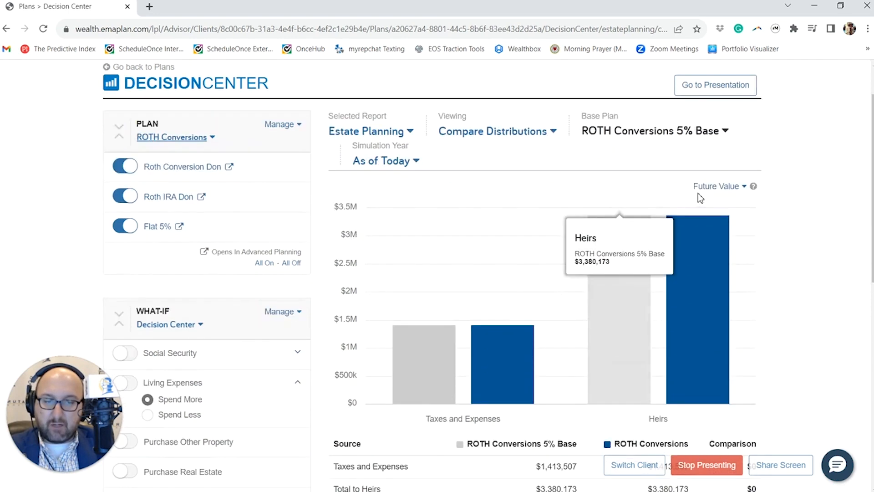
click(412, 162)
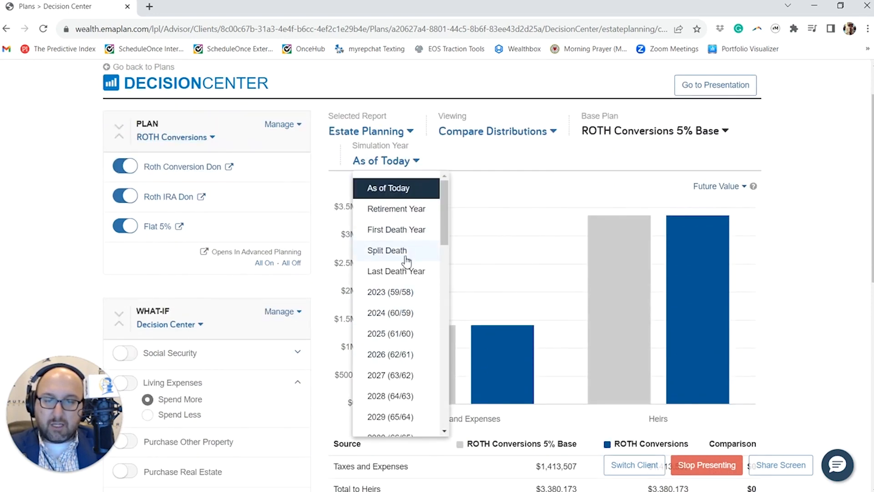
click(400, 271)
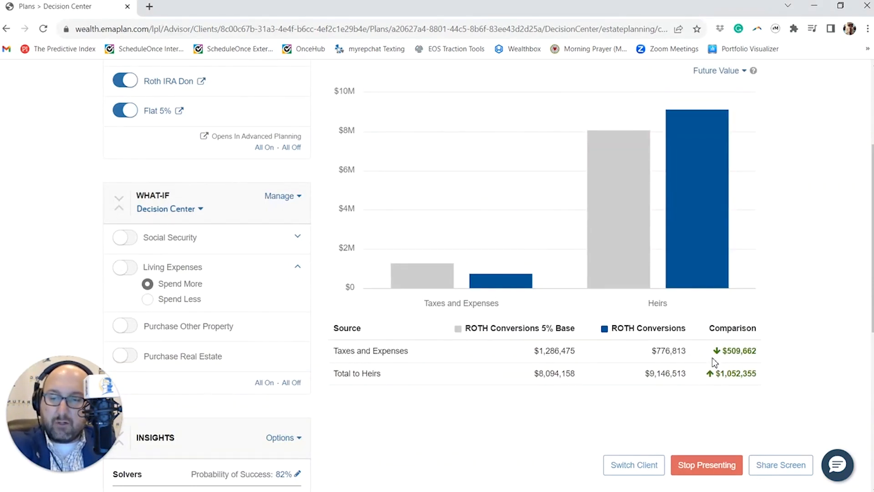
scroll(714, 362, up, 4)
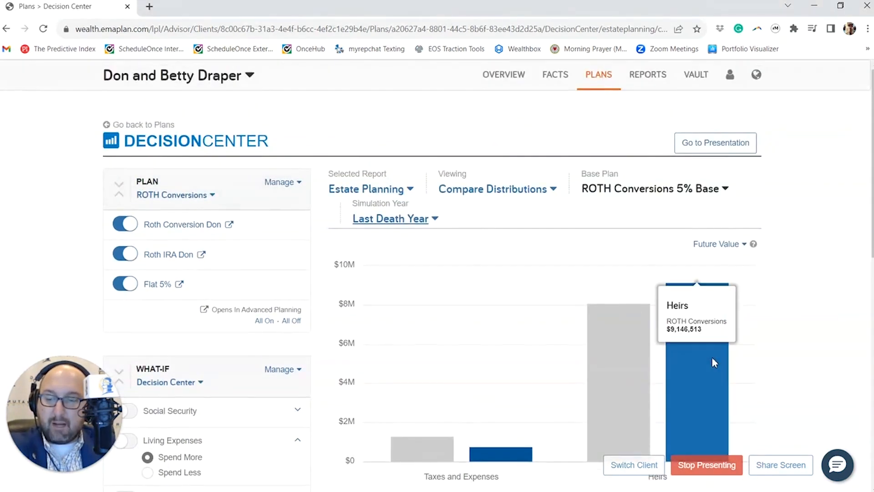